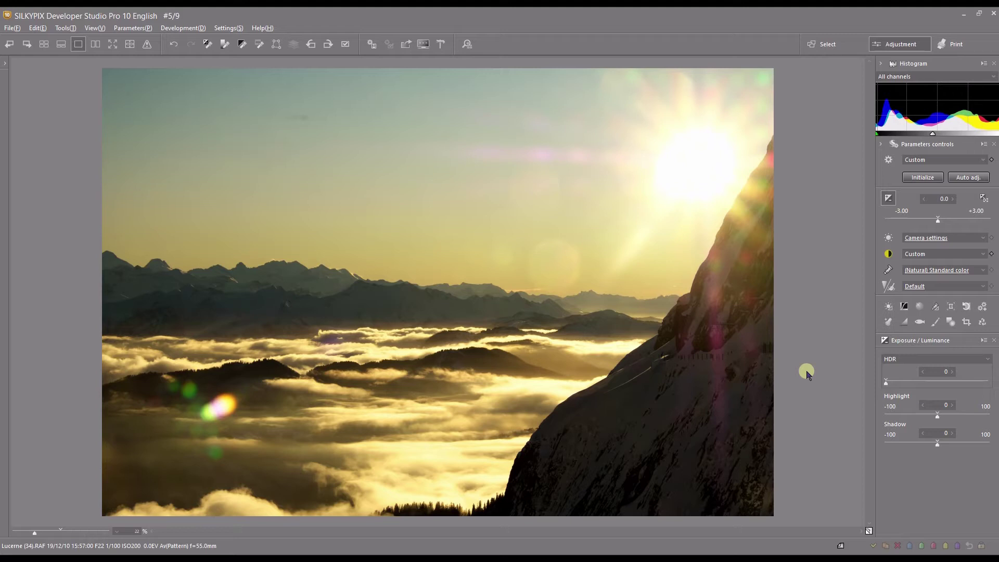
Check the exposure mode list and keep HDR selected
{"action": "left_click", "coordinate": [895, 360]}
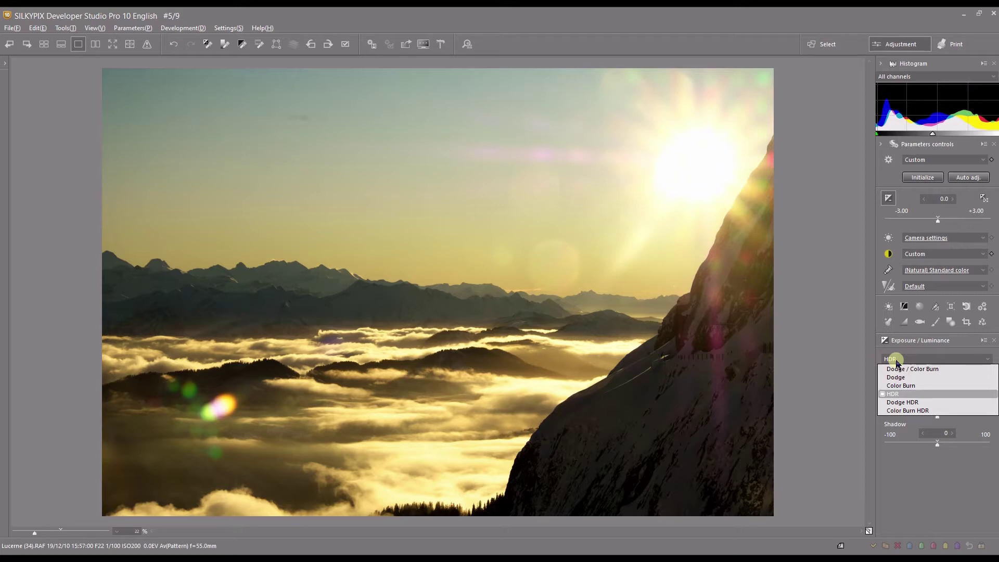
{"action": "left_click", "coordinate": [893, 407]}
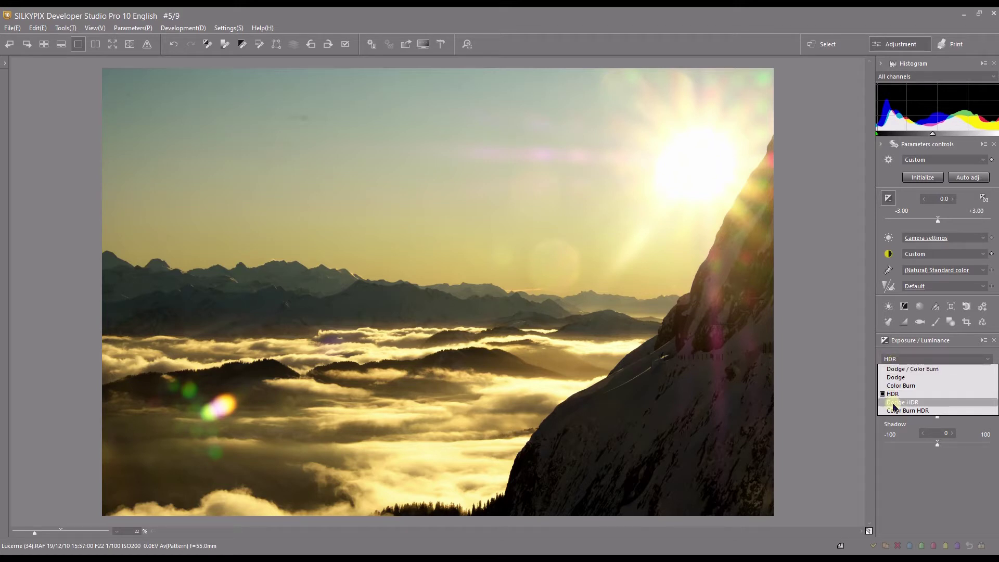
{"action": "left_click", "coordinate": [903, 483]}
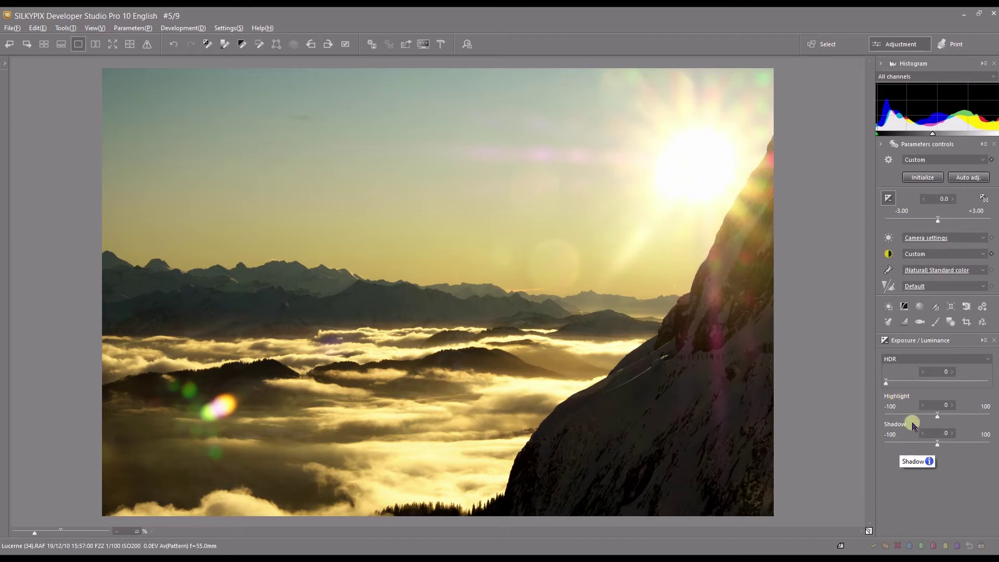
Inspect the White balance and Highlight controller panels, then reopen the exposure mode list
{"action": "left_click", "coordinate": [888, 308]}
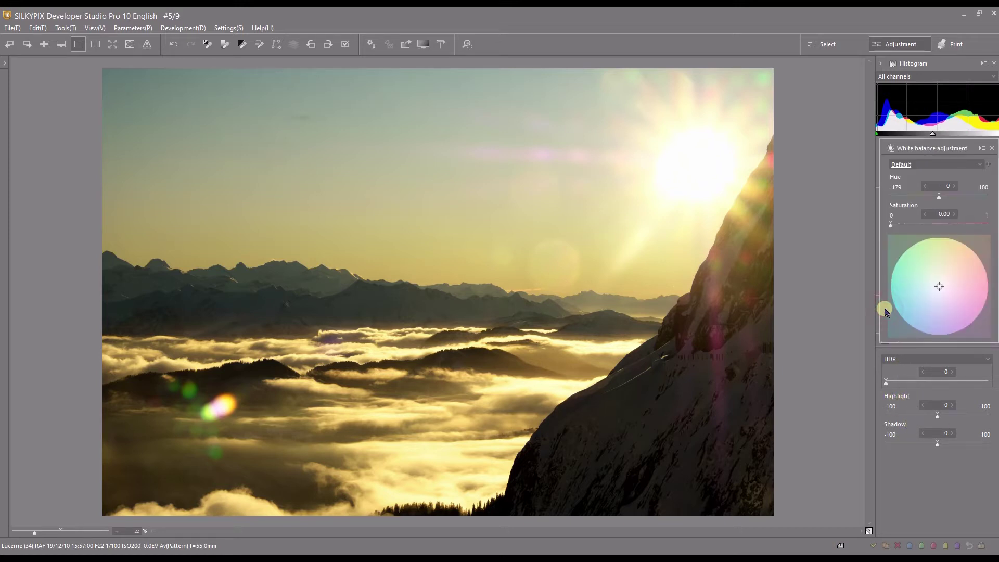
{"action": "left_click", "coordinate": [992, 149]}
{"action": "left_click", "coordinate": [916, 307]}
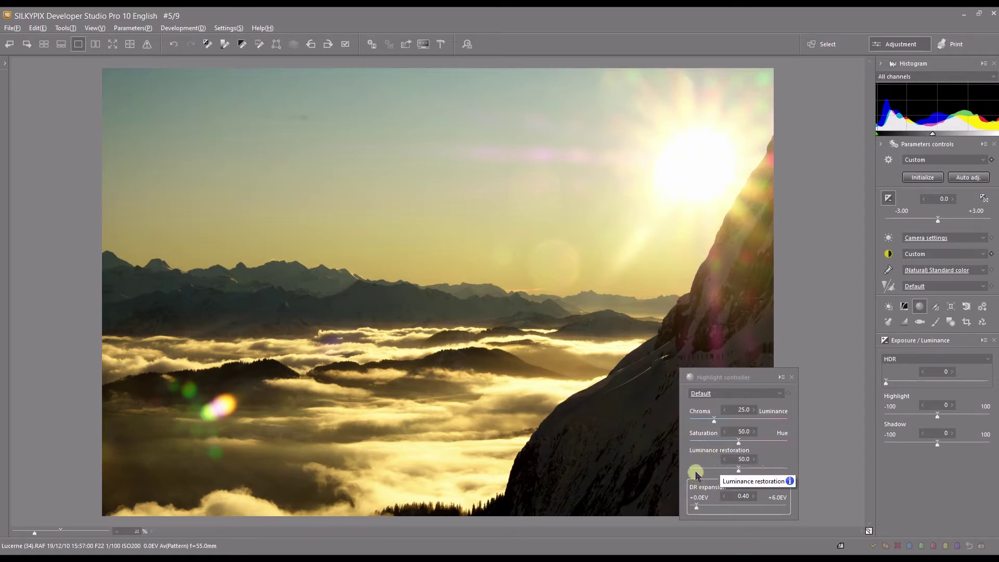
{"action": "left_click", "coordinate": [790, 376]}
{"action": "left_click", "coordinate": [902, 359]}
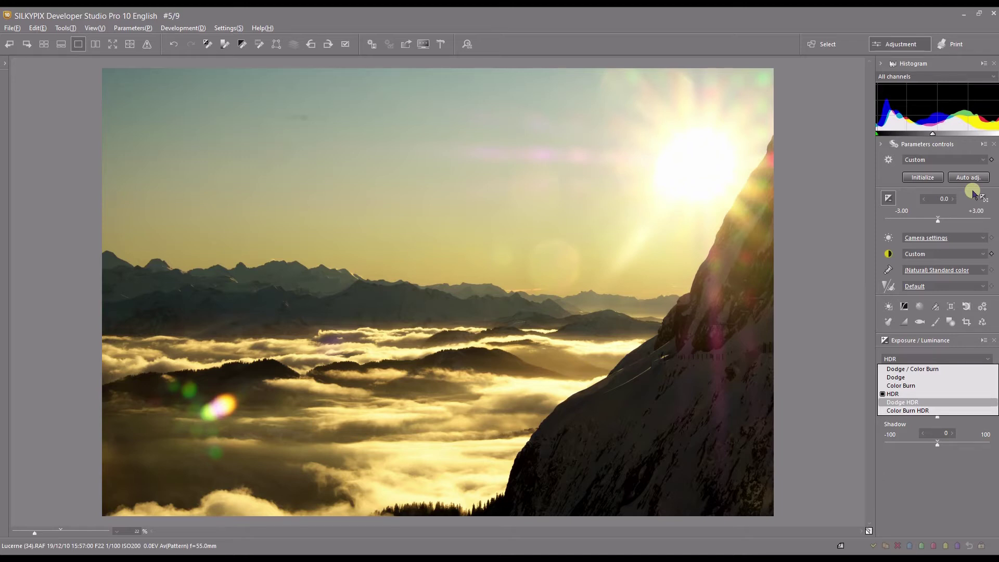
Close the exposure mode dropdown with HDR still selected
{"action": "left_click", "coordinate": [910, 505]}
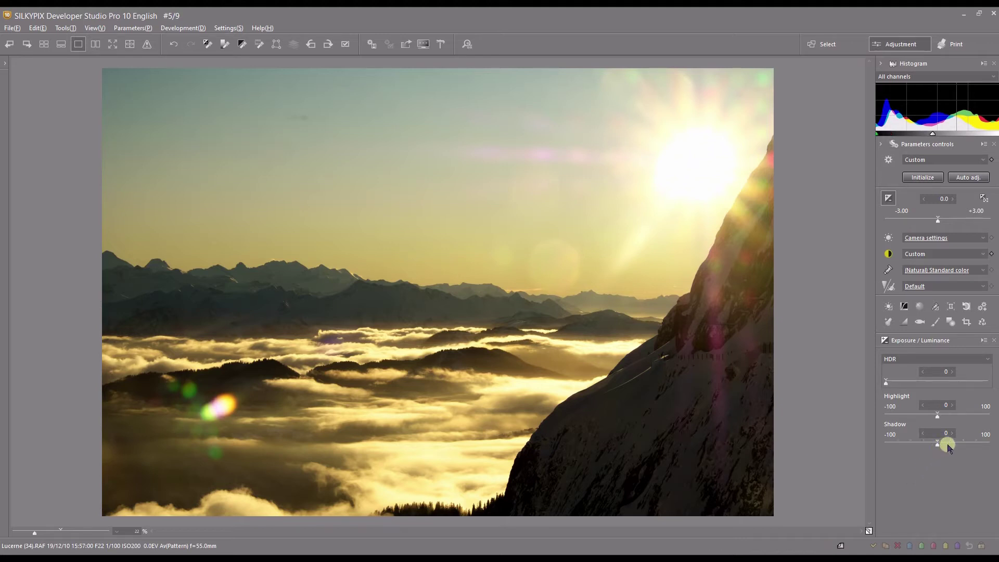
Switch the exposure mode to Dodge / Color Burn at strength 50
{"action": "left_click", "coordinate": [911, 360]}
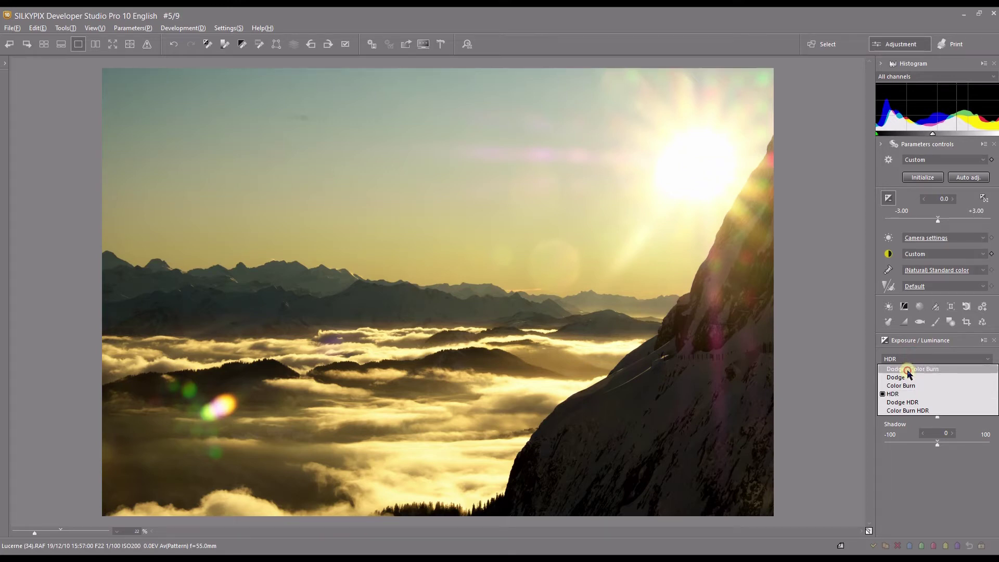
{"action": "left_click", "coordinate": [909, 370]}
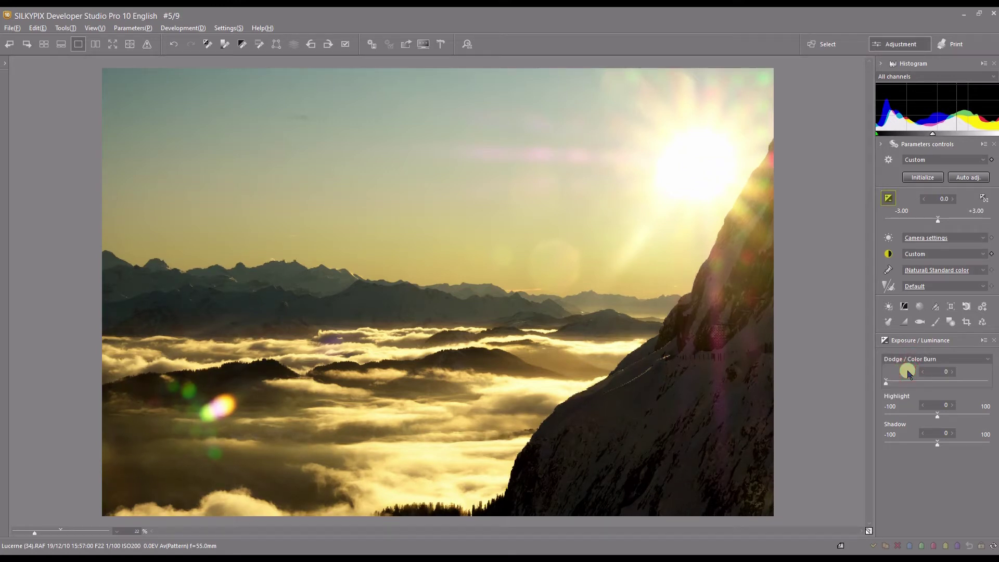
{"action": "left_click", "coordinate": [937, 382]}
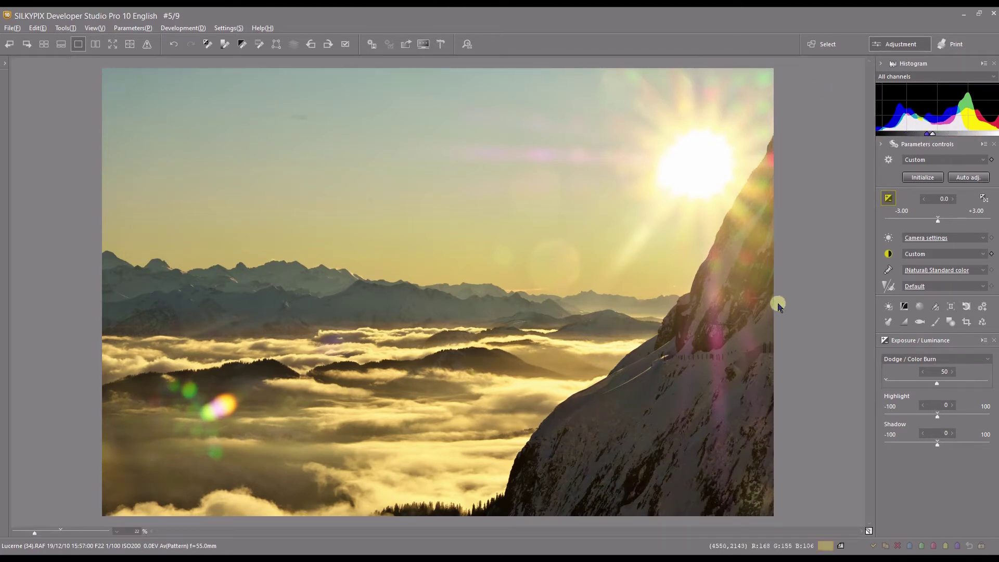
{"action": "left_click", "coordinate": [878, 133]}
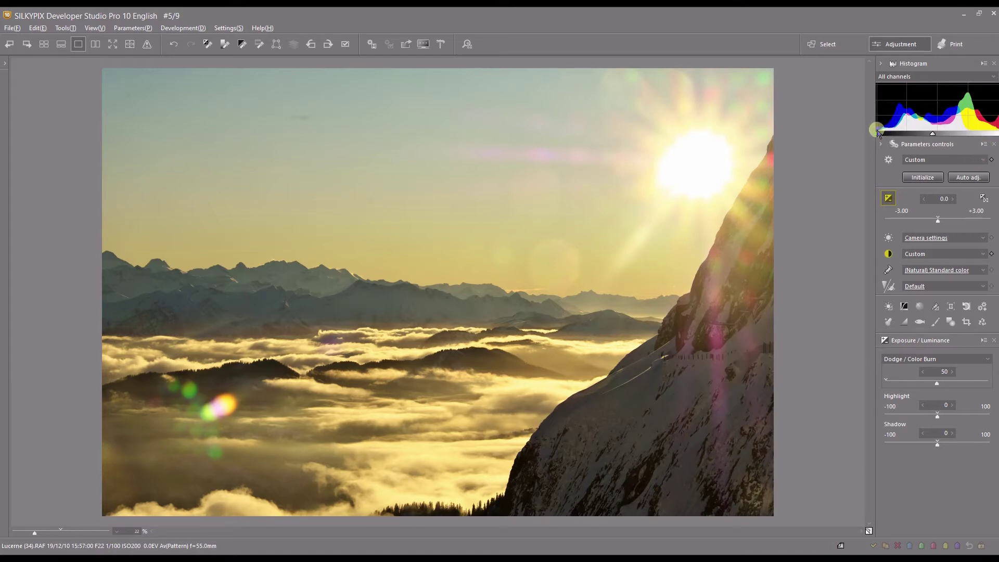
{"action": "left_click", "coordinate": [909, 361]}
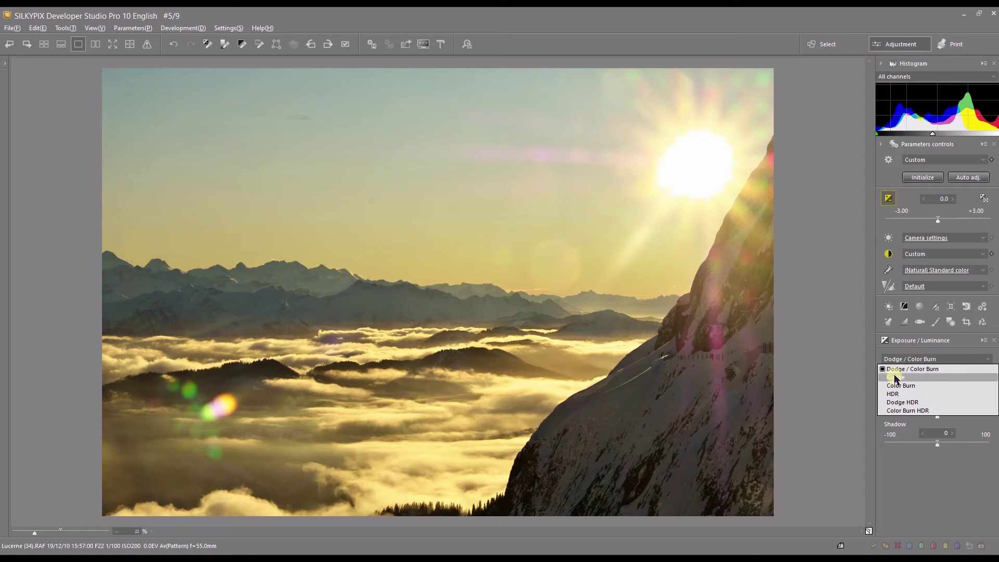
Choose Dodge mode, compare strength 0 against 50, and leave it at 49
{"action": "left_click", "coordinate": [896, 377]}
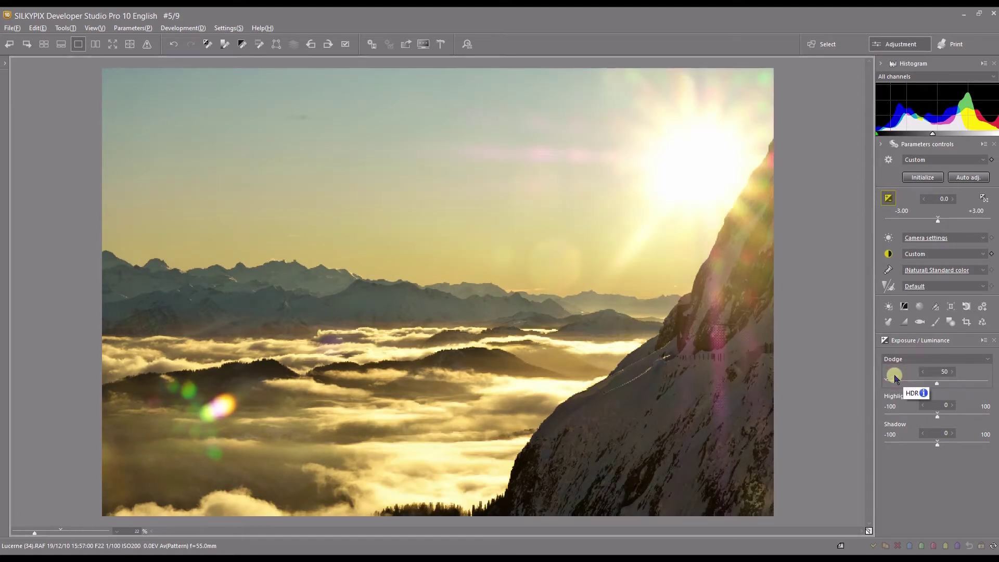
{"action": "left_click", "coordinate": [888, 383]}
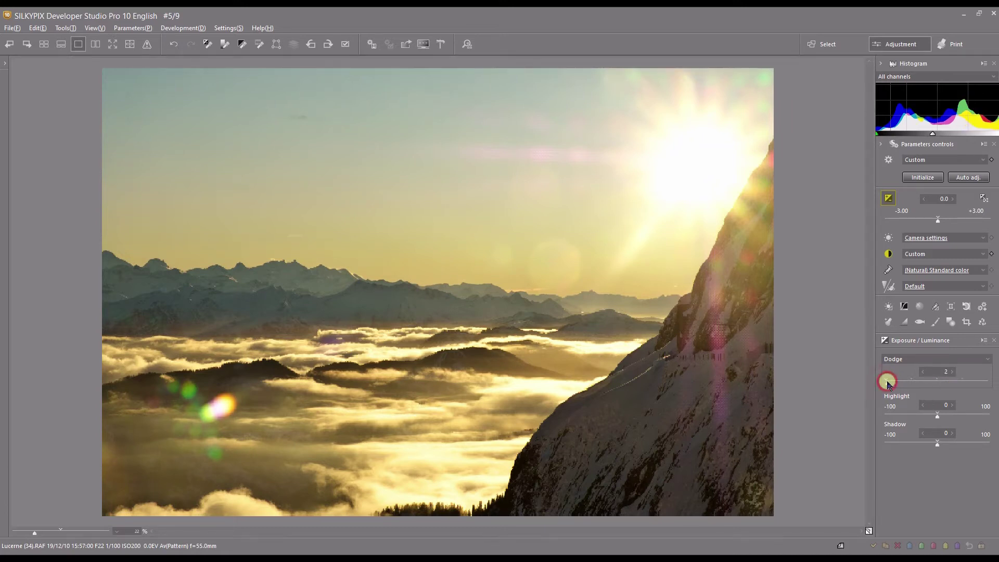
{"action": "left_click", "coordinate": [938, 382]}
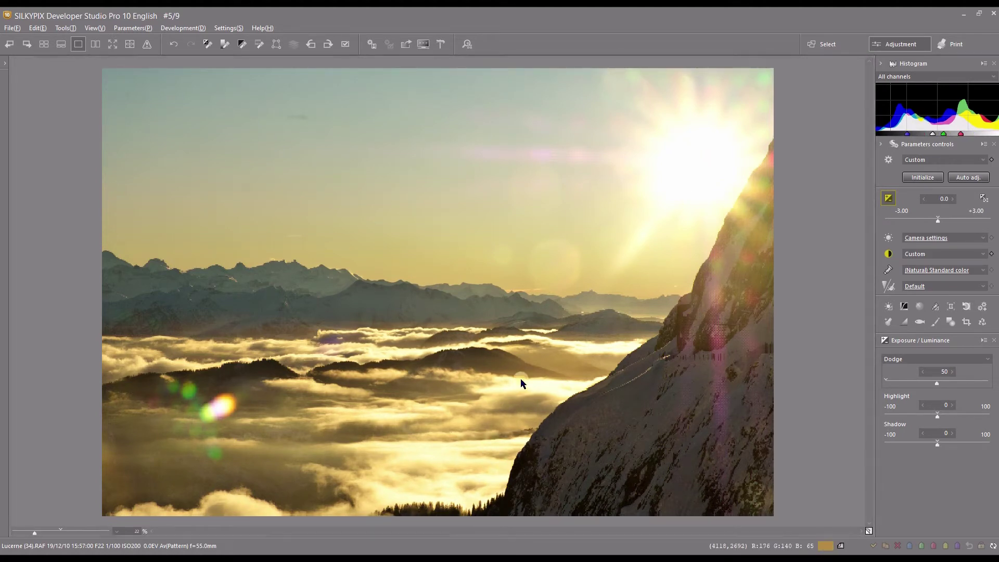
{"action": "left_click", "coordinate": [886, 381]}
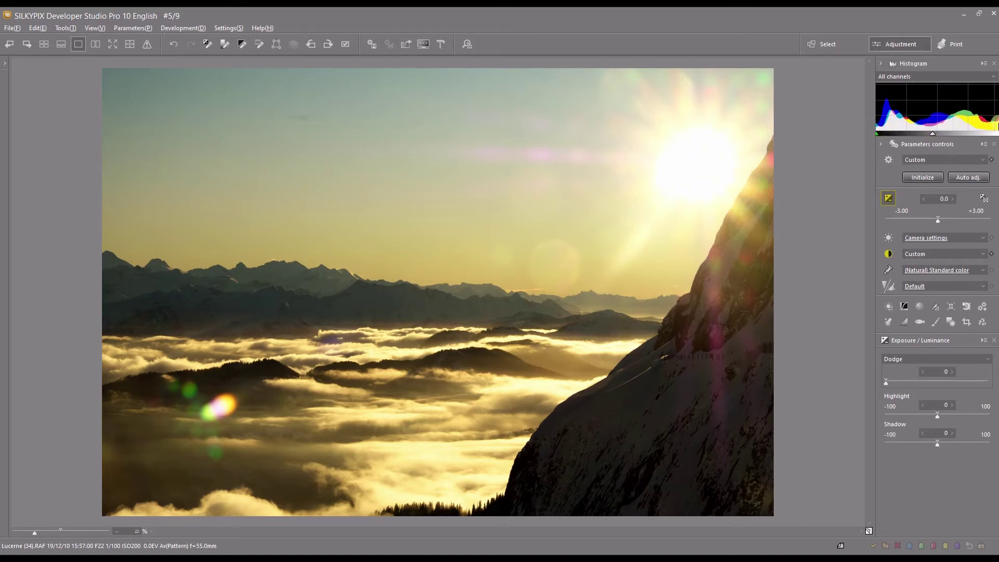
{"action": "left_click", "coordinate": [935, 383]}
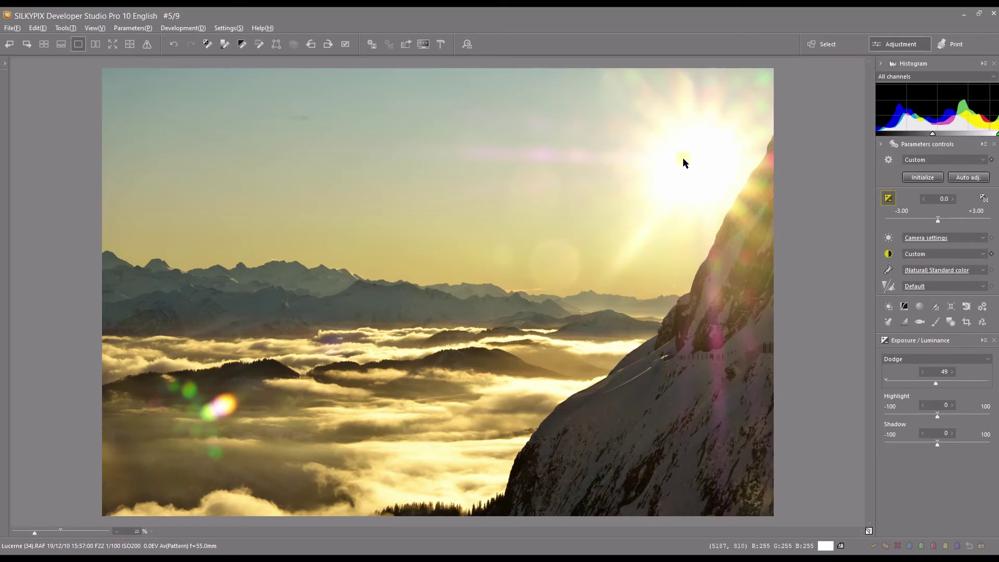
{"action": "left_click", "coordinate": [902, 360]}
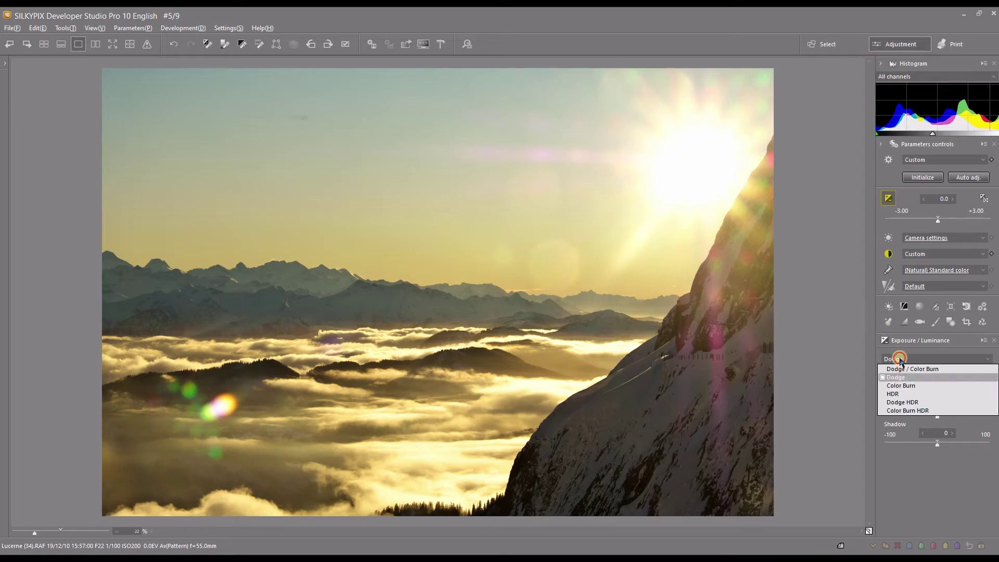
Switch to Color Burn and compare strength 0 against 50, ending at 50
{"action": "left_click", "coordinate": [906, 386]}
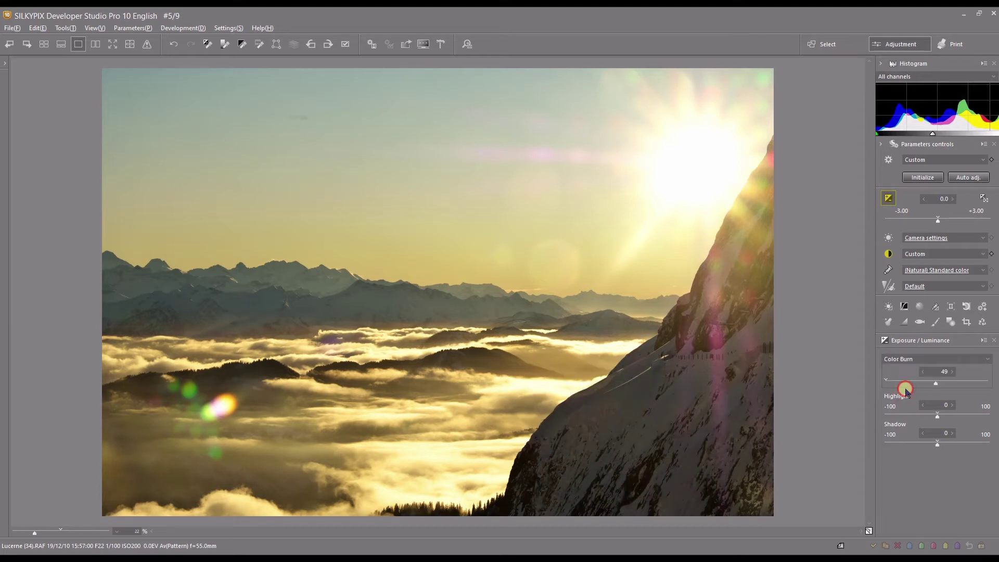
{"action": "left_click_drag", "start_coordinate": [886, 382], "coordinate": [884, 382]}
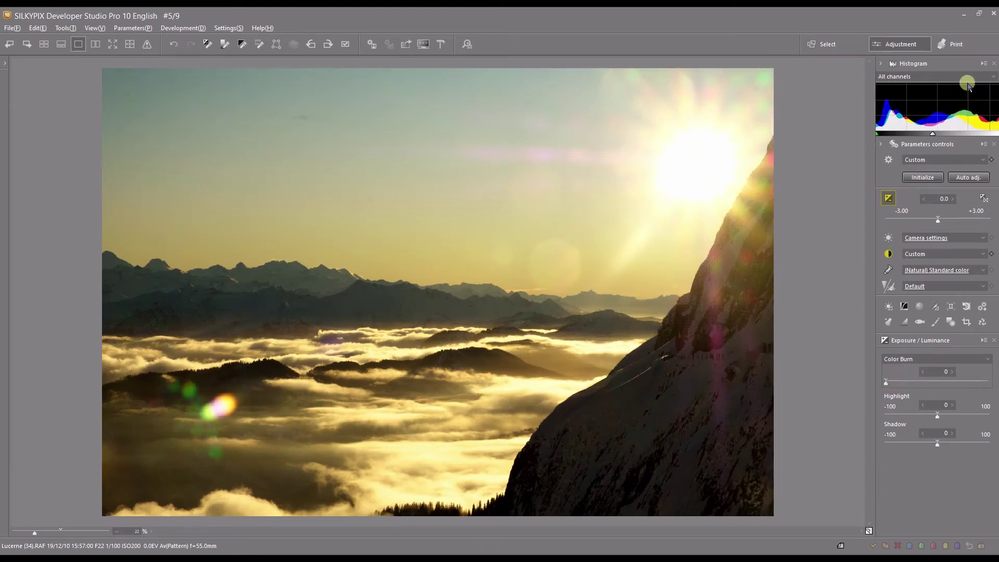
{"action": "left_click", "coordinate": [938, 380]}
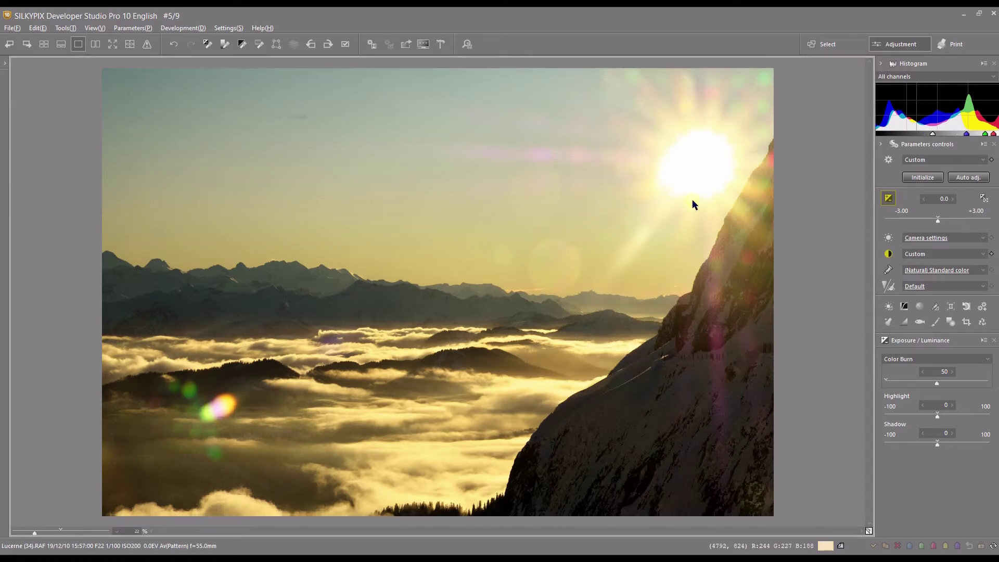
{"action": "left_click", "coordinate": [886, 383]}
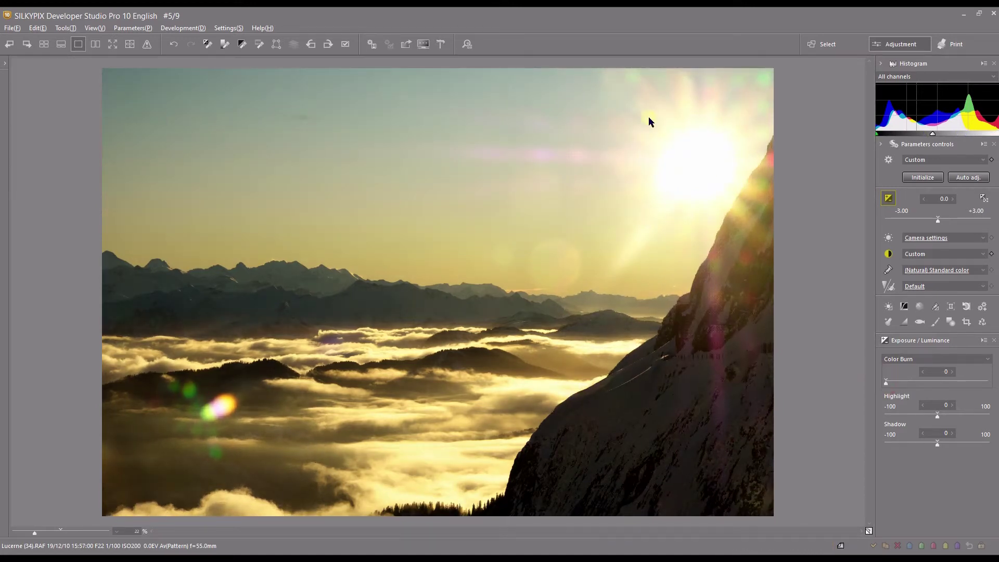
{"action": "left_click", "coordinate": [937, 382]}
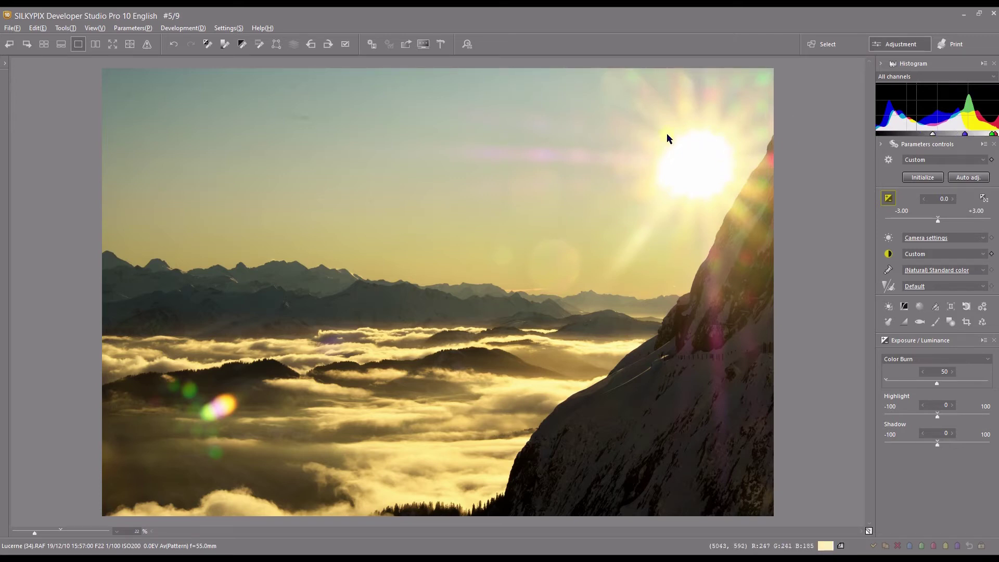
Raise the Shadow slider to 45, then reduce it to 2
{"action": "left_click", "coordinate": [960, 444]}
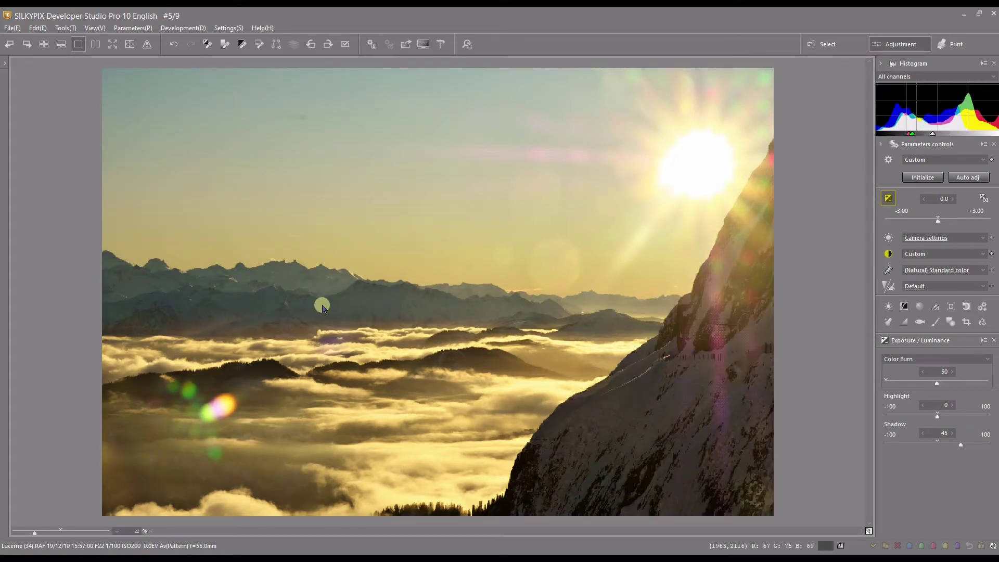
{"action": "left_click_drag", "start_coordinate": [961, 444], "coordinate": [938, 444]}
{"action": "left_click", "coordinate": [892, 359]}
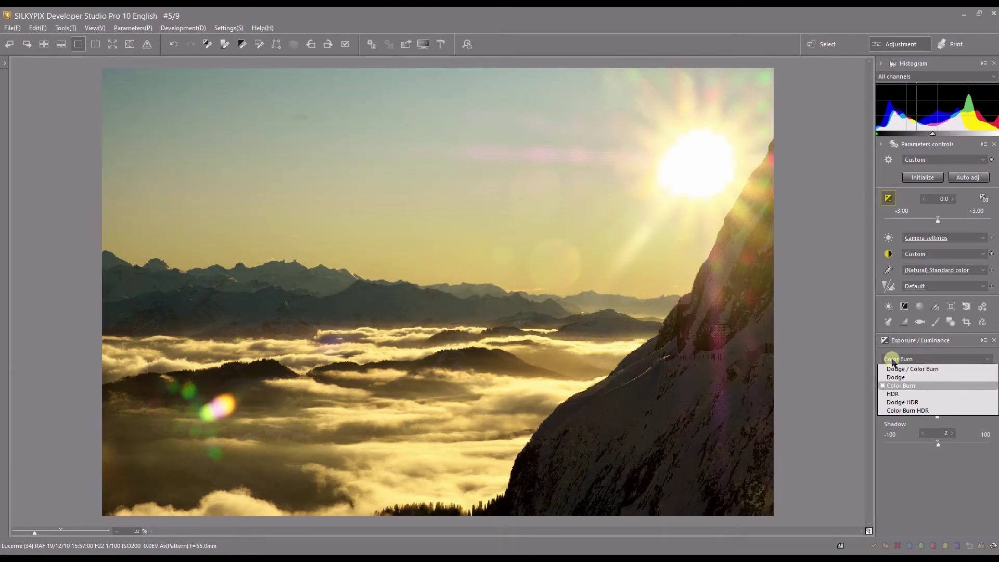
Apply HDR mode to the photo at strength 50
{"action": "left_click", "coordinate": [901, 386]}
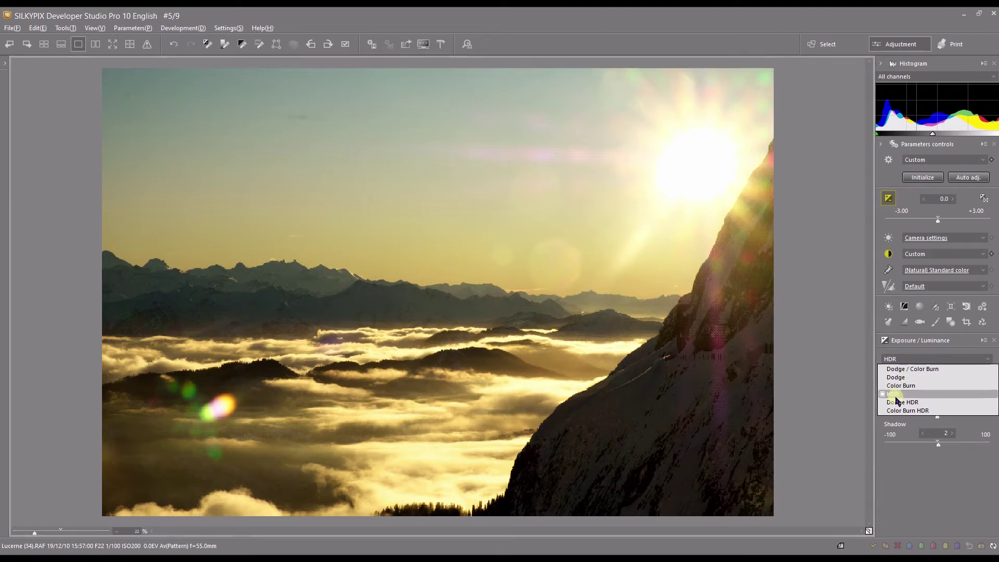
{"action": "left_click", "coordinate": [894, 394]}
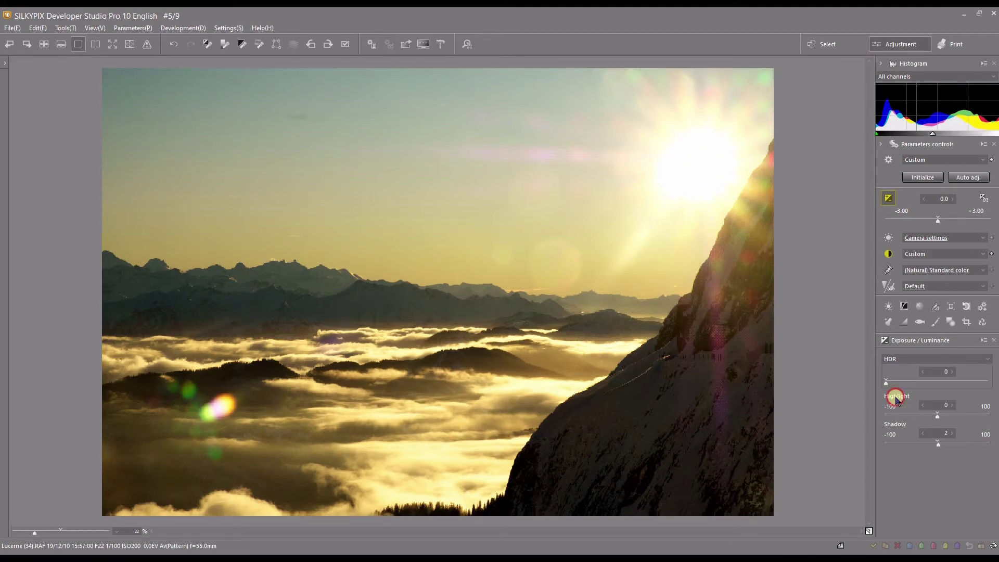
{"action": "left_click", "coordinate": [938, 381]}
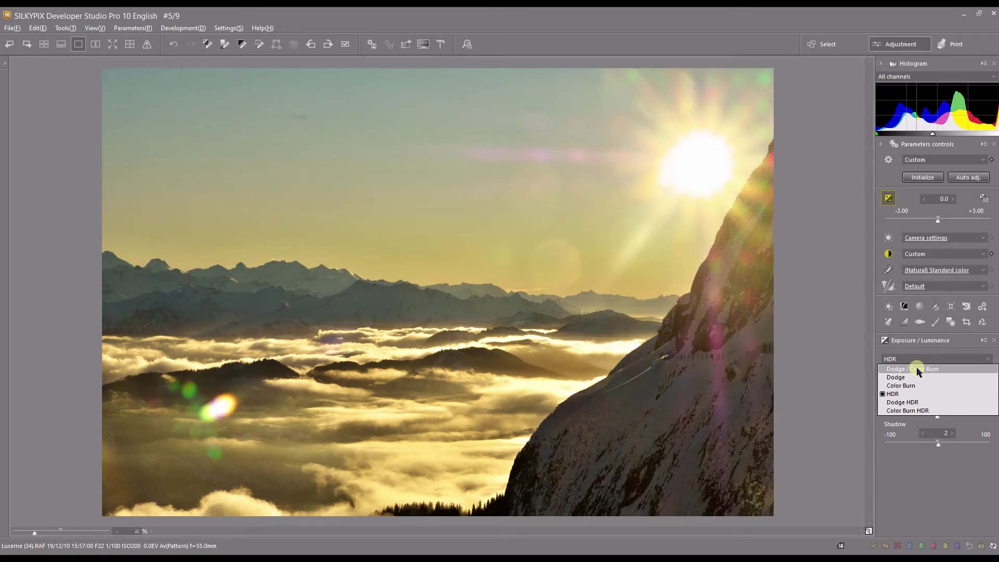
{"action": "left_click", "coordinate": [901, 391]}
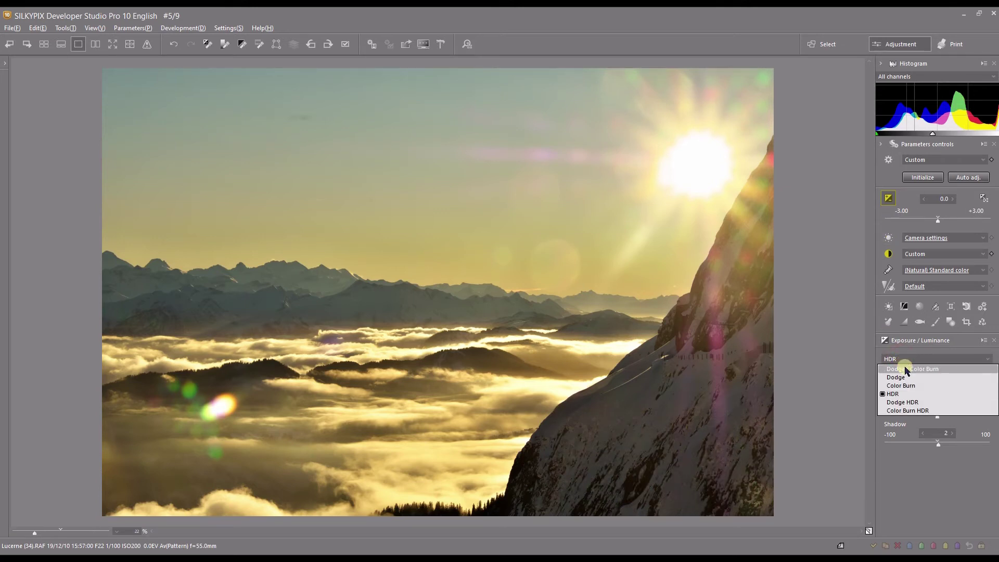
Switch the mode to Dodge / Color Burn at strength 50
{"action": "left_click", "coordinate": [905, 369]}
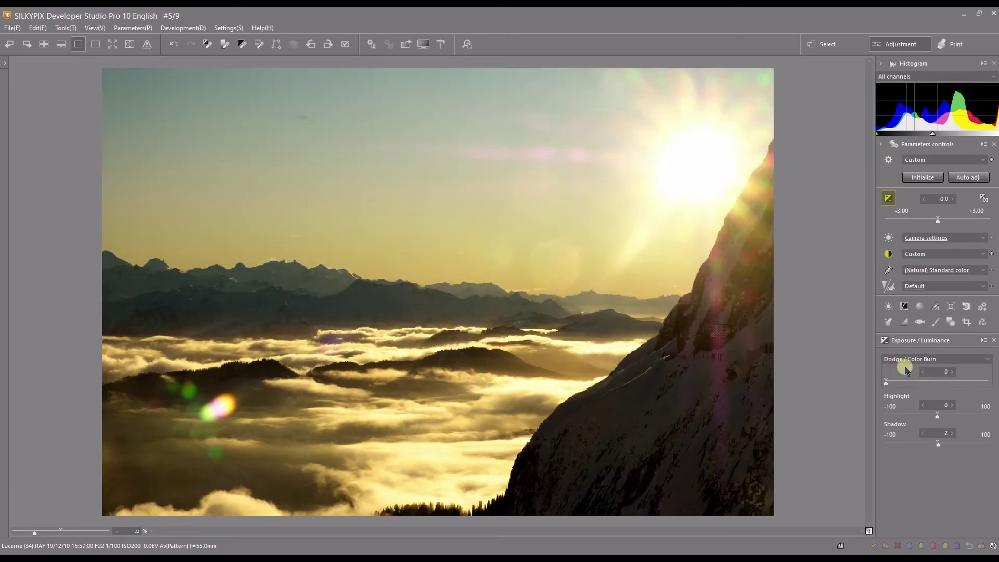
{"action": "left_click", "coordinate": [936, 383]}
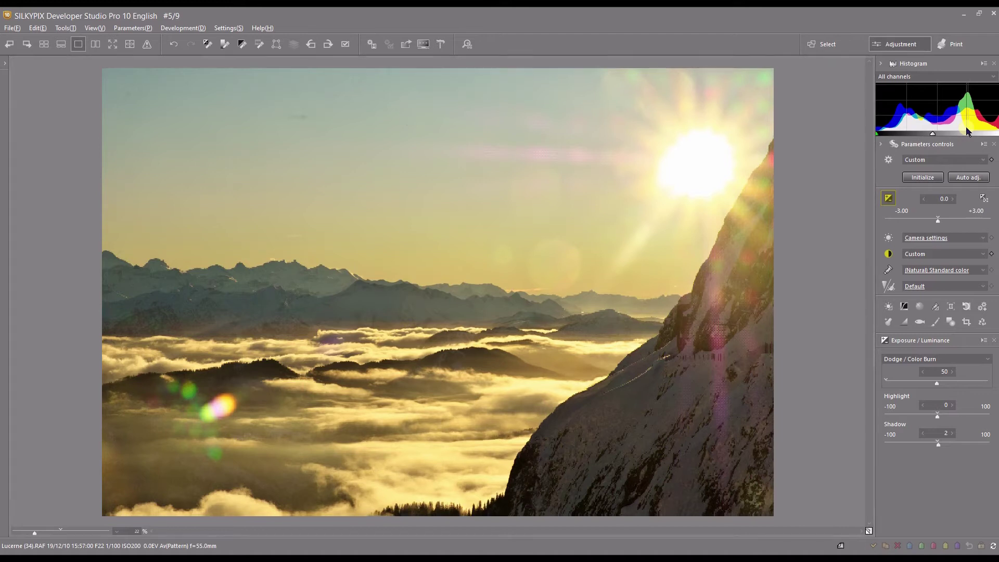
{"action": "left_click", "coordinate": [961, 99]}
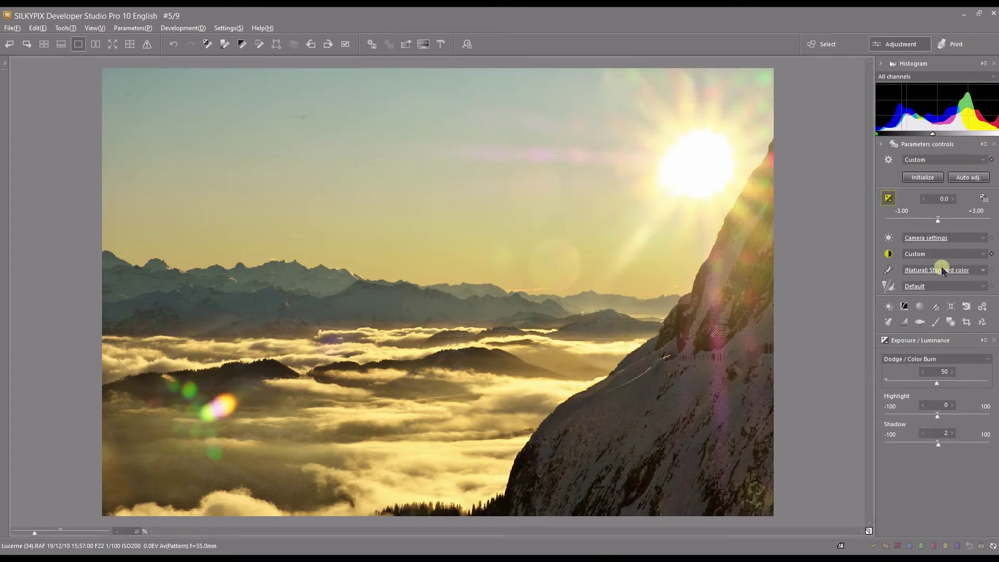
Switch back to HDR mode and lower its strength to 1
{"action": "left_click", "coordinate": [922, 361]}
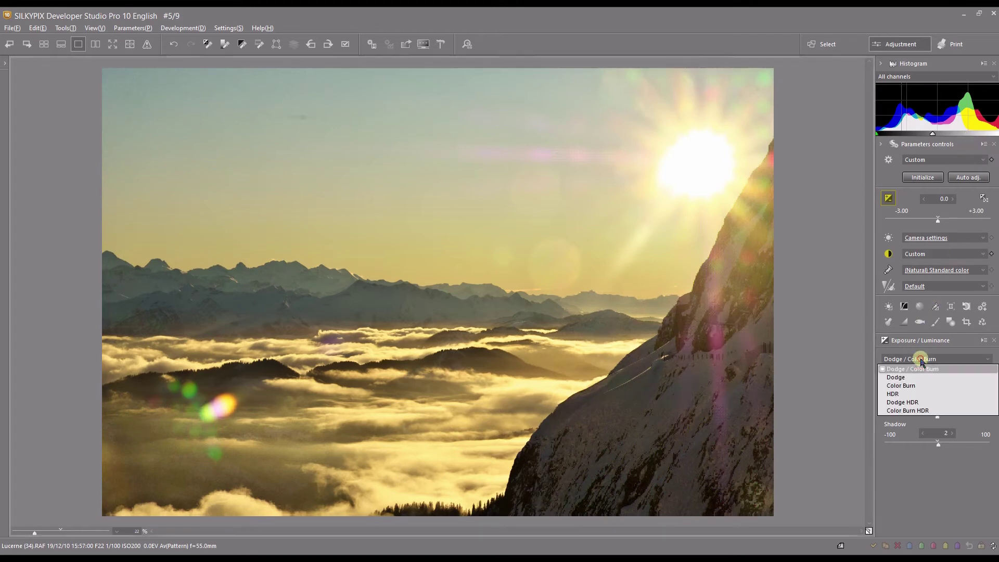
{"action": "left_click", "coordinate": [917, 394]}
{"action": "left_click", "coordinate": [937, 384]}
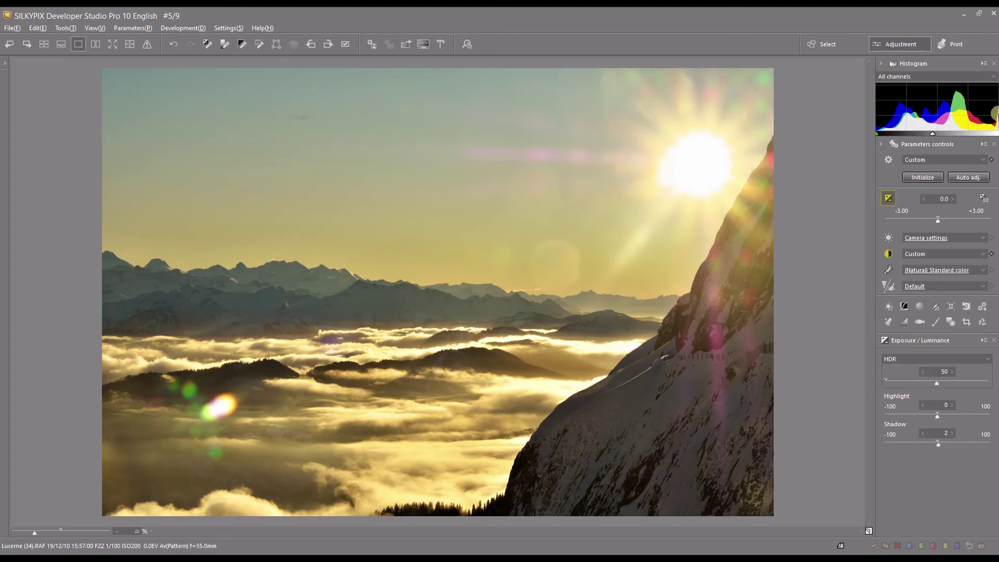
{"action": "left_click", "coordinate": [918, 360]}
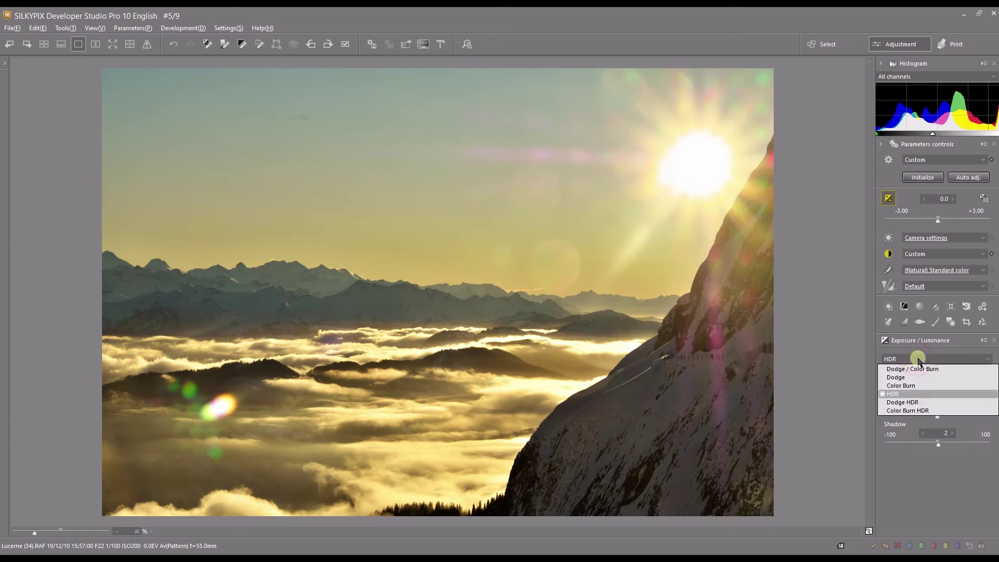
{"action": "left_click", "coordinate": [894, 394]}
{"action": "left_click", "coordinate": [888, 382]}
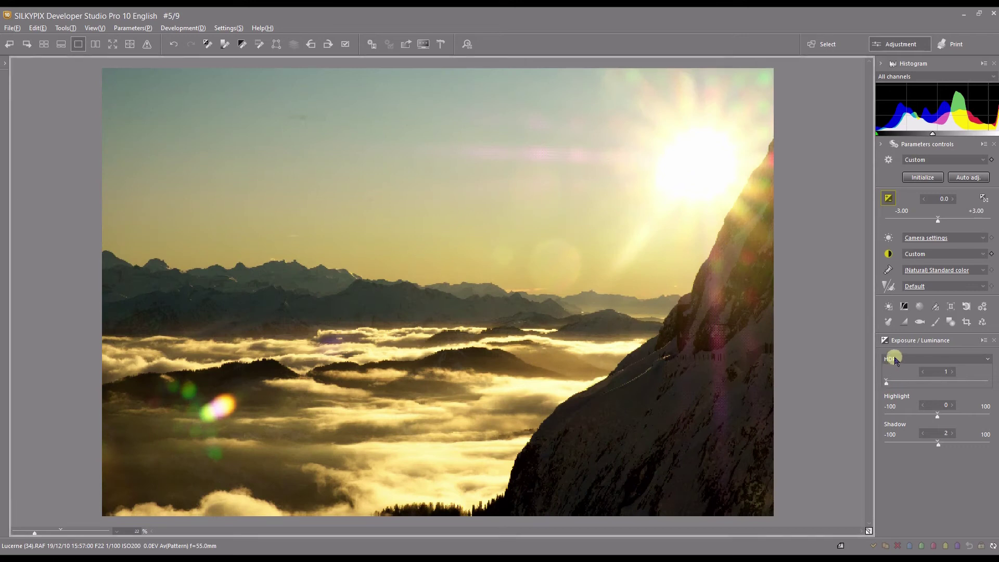
Switch to Dodge HDR and compare strength 0 against 50
{"action": "left_click", "coordinate": [895, 359]}
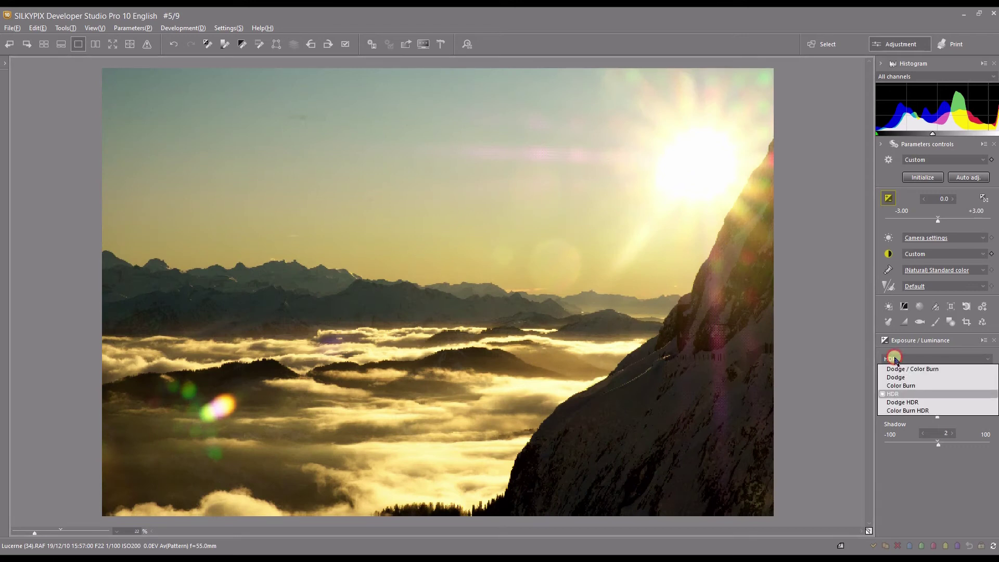
{"action": "left_click", "coordinate": [897, 403]}
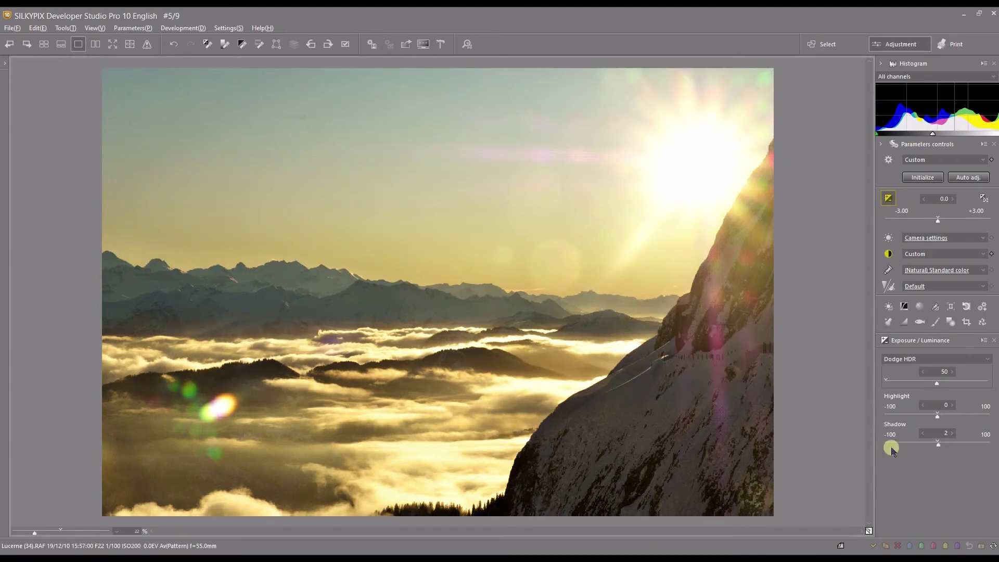
{"action": "left_click", "coordinate": [885, 381]}
{"action": "left_click_drag", "start_coordinate": [885, 382], "coordinate": [937, 383]}
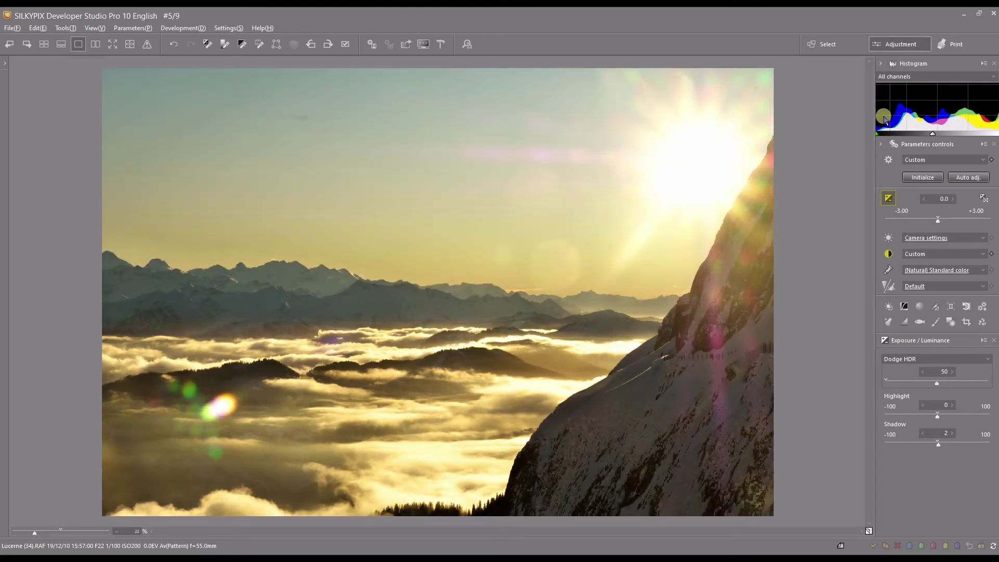
{"action": "left_click", "coordinate": [901, 121]}
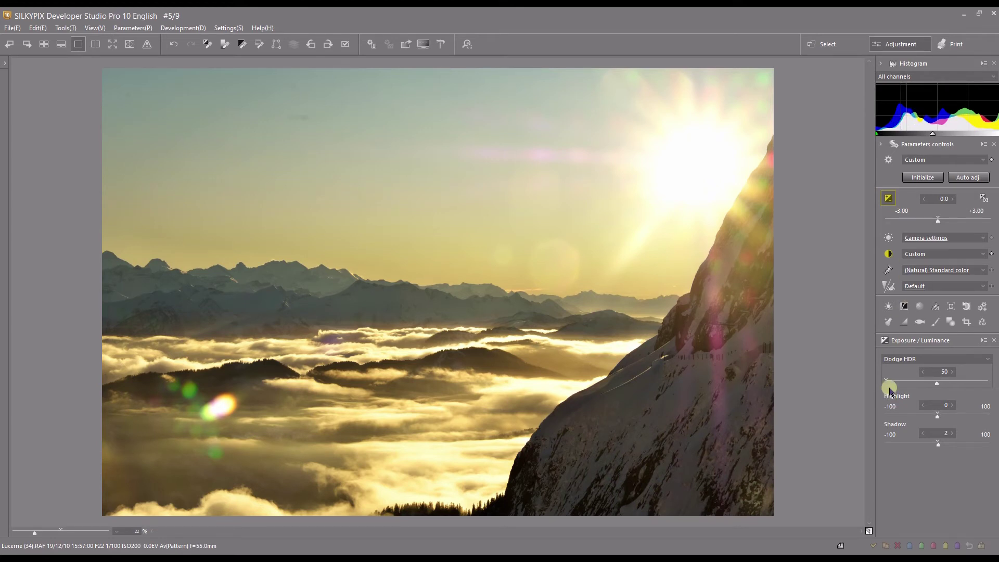
Try plain Dodge mode, then return to Dodge HDR
{"action": "left_click", "coordinate": [903, 361]}
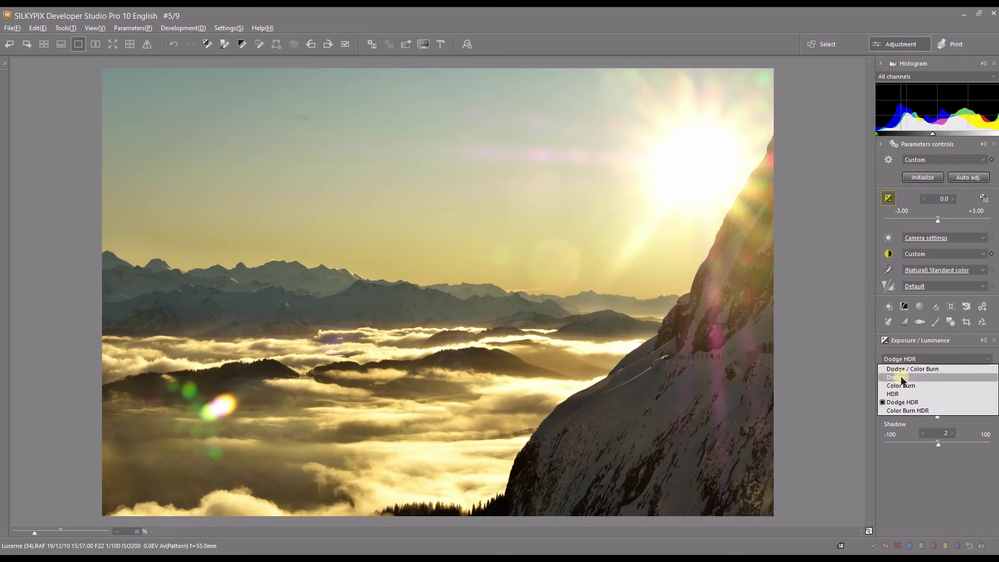
{"action": "left_click", "coordinate": [903, 378]}
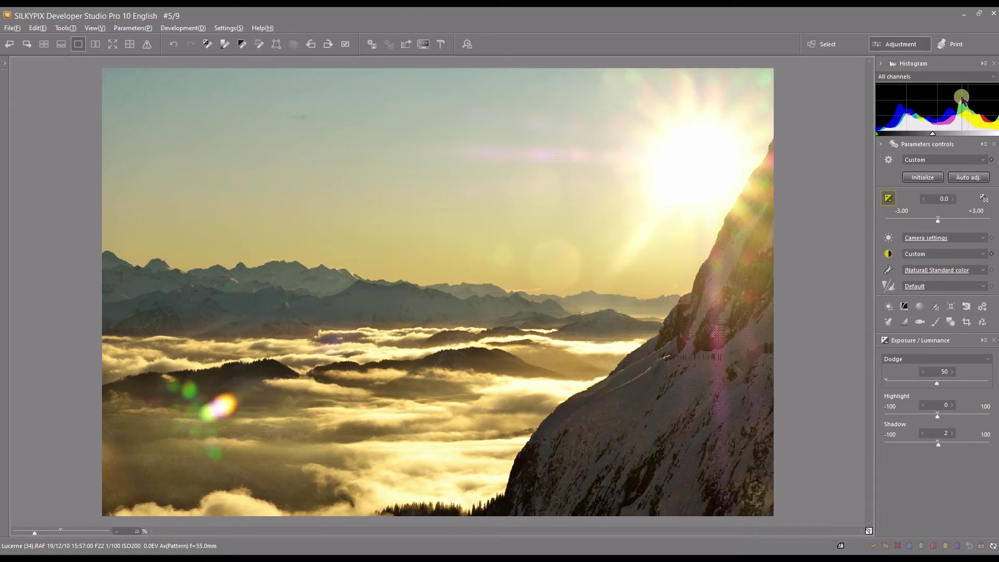
{"action": "left_click", "coordinate": [908, 360]}
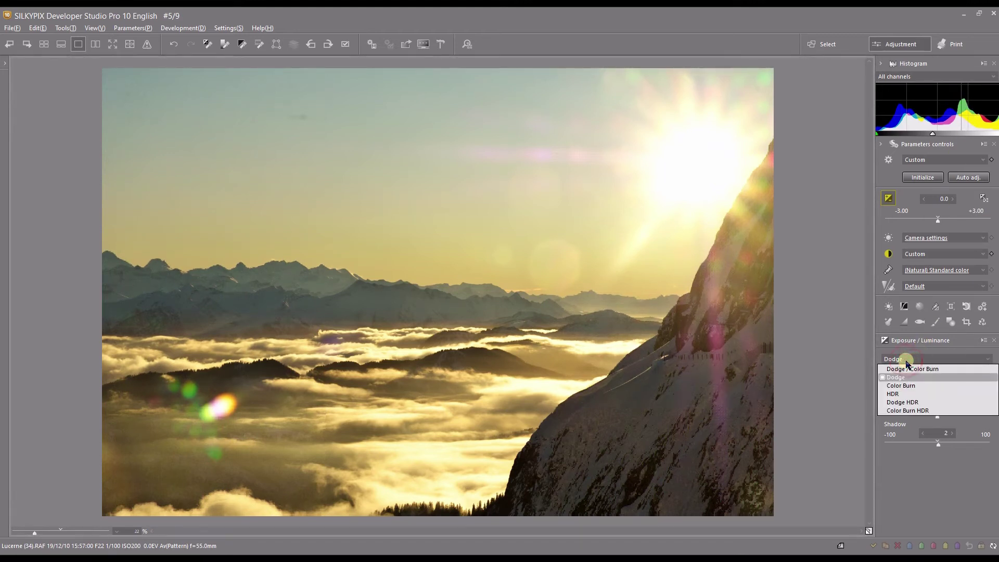
{"action": "left_click", "coordinate": [903, 402]}
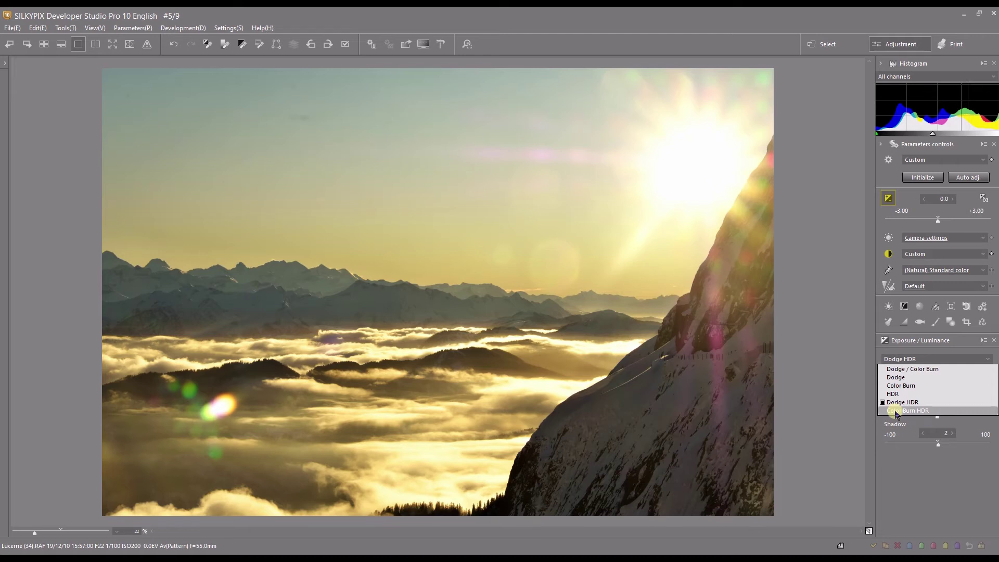
Switch to Color Burn HDR and compare strengths 0 and 50
{"action": "left_click", "coordinate": [897, 403]}
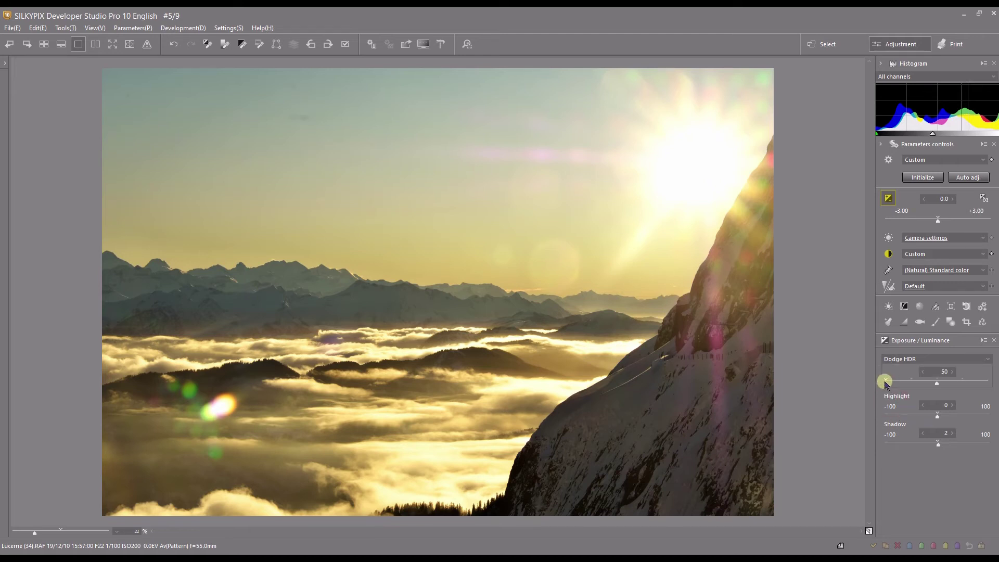
{"action": "left_click", "coordinate": [902, 359]}
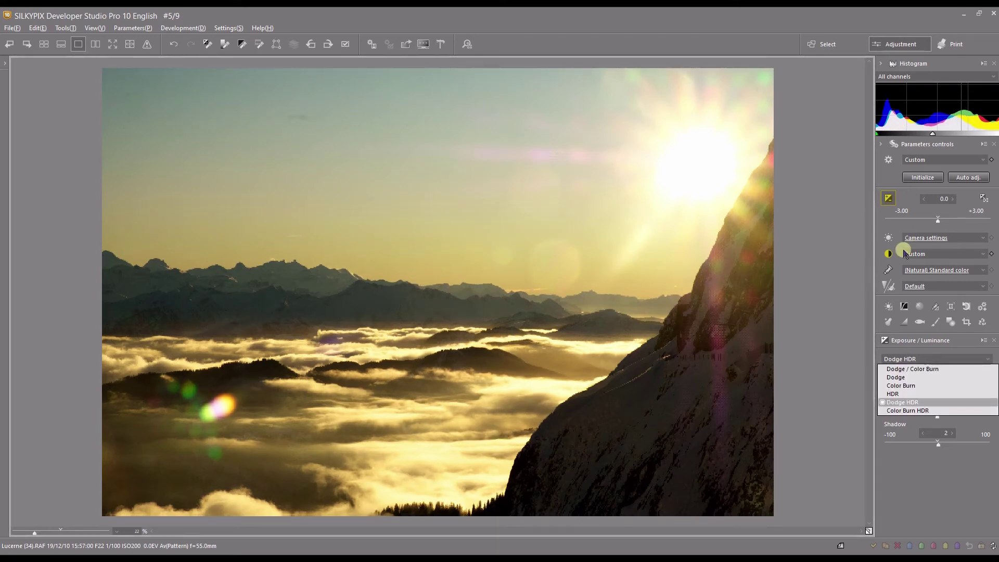
{"action": "left_click", "coordinate": [903, 411]}
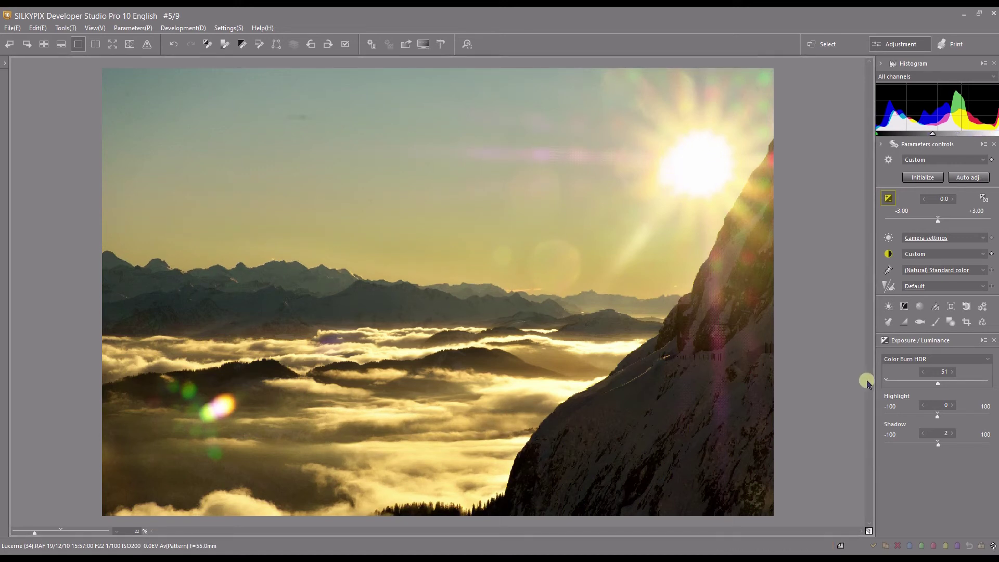
{"action": "left_click", "coordinate": [887, 383]}
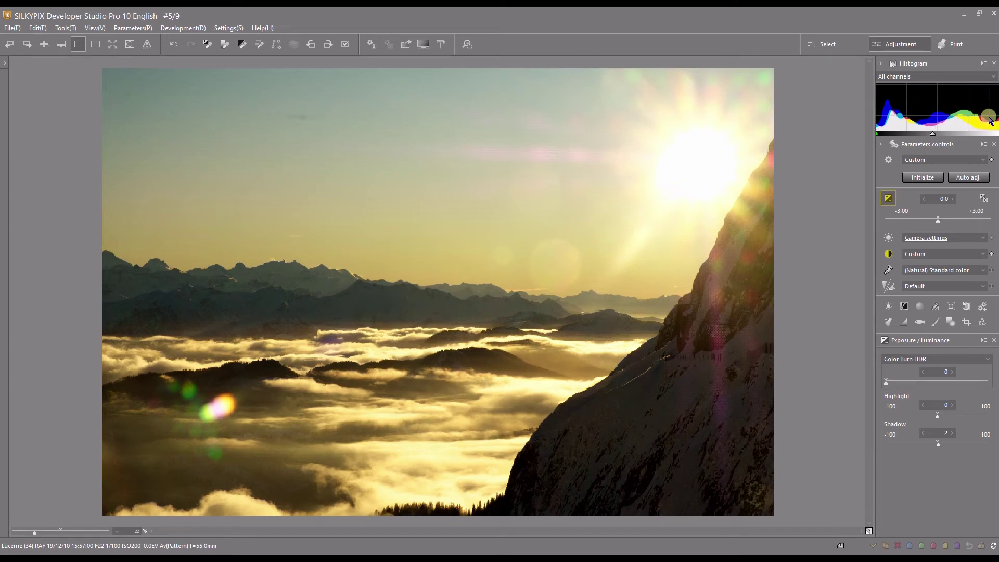
{"action": "left_click", "coordinate": [937, 382]}
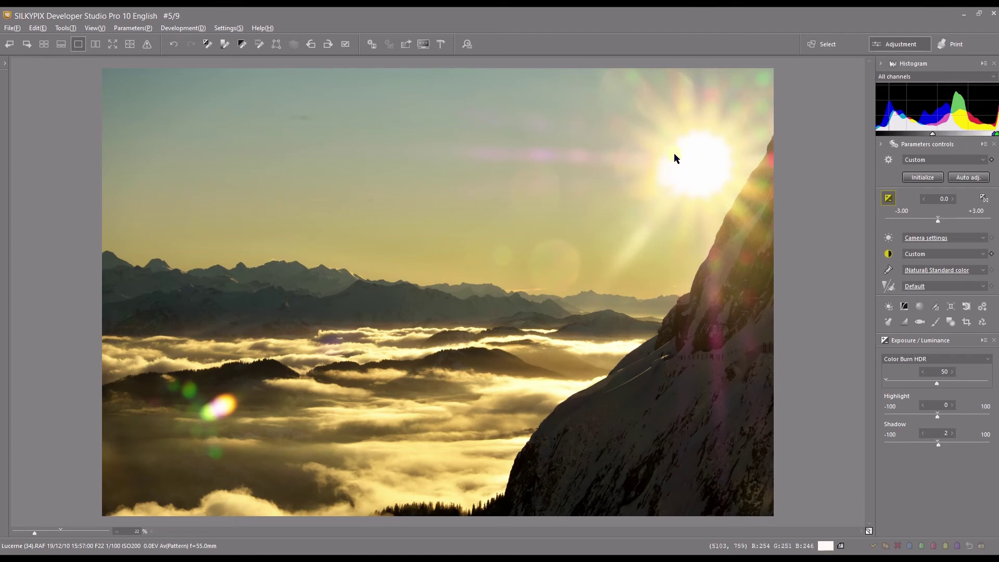
Keep Color Burn HDR and set its strength back to 0
{"action": "left_click", "coordinate": [919, 359]}
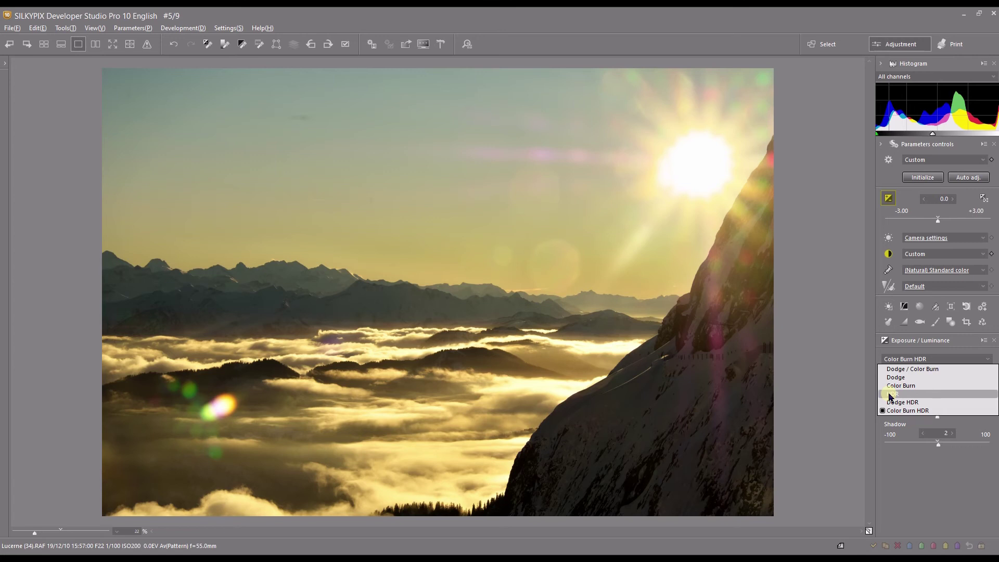
{"action": "left_click", "coordinate": [890, 457]}
{"action": "left_click", "coordinate": [887, 383]}
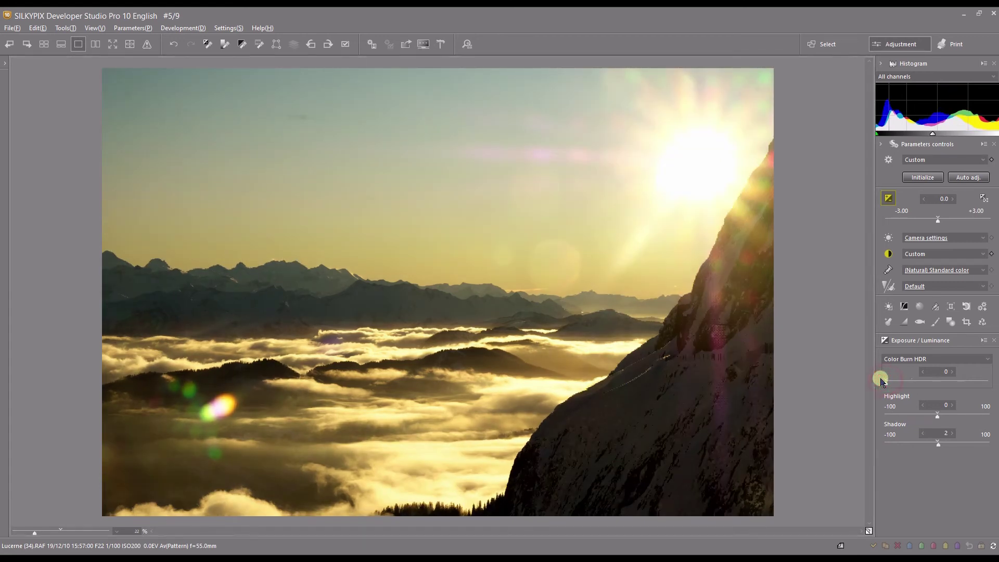
{"action": "left_click", "coordinate": [898, 359]}
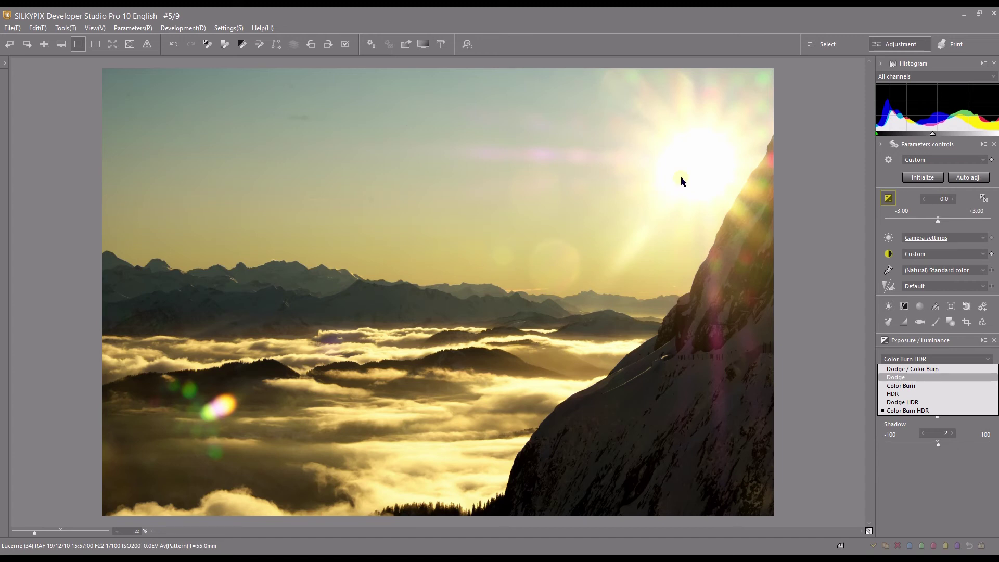
Turn on the highlight and shadow clipping warning and switch to Color Burn
{"action": "left_click", "coordinate": [146, 45]}
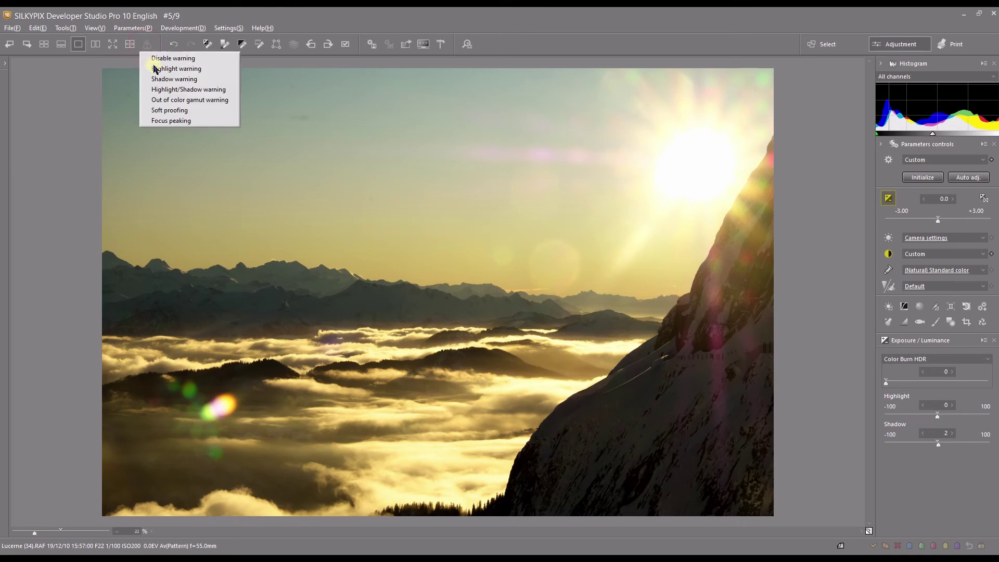
{"action": "left_click", "coordinate": [154, 68]}
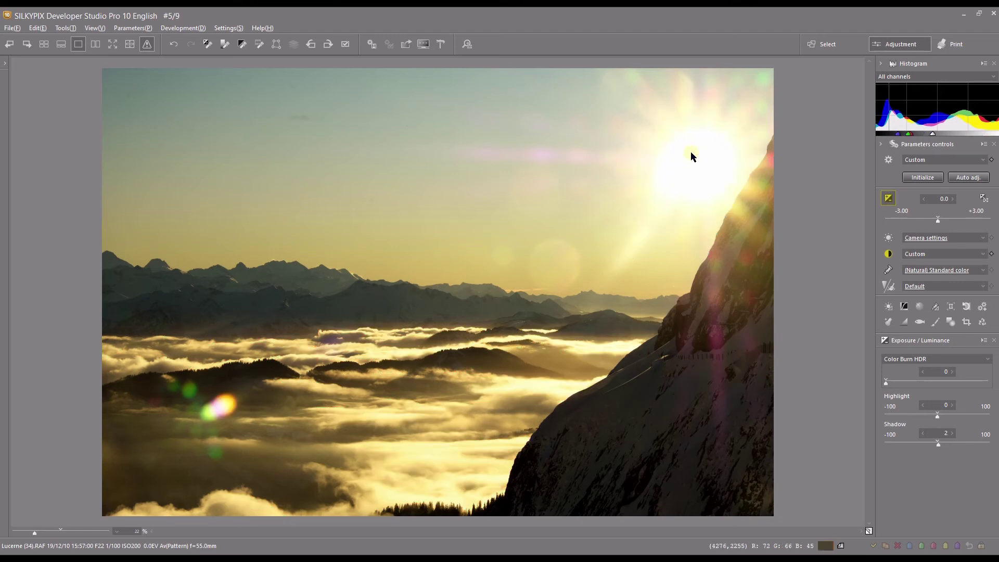
{"action": "left_click", "coordinate": [899, 359]}
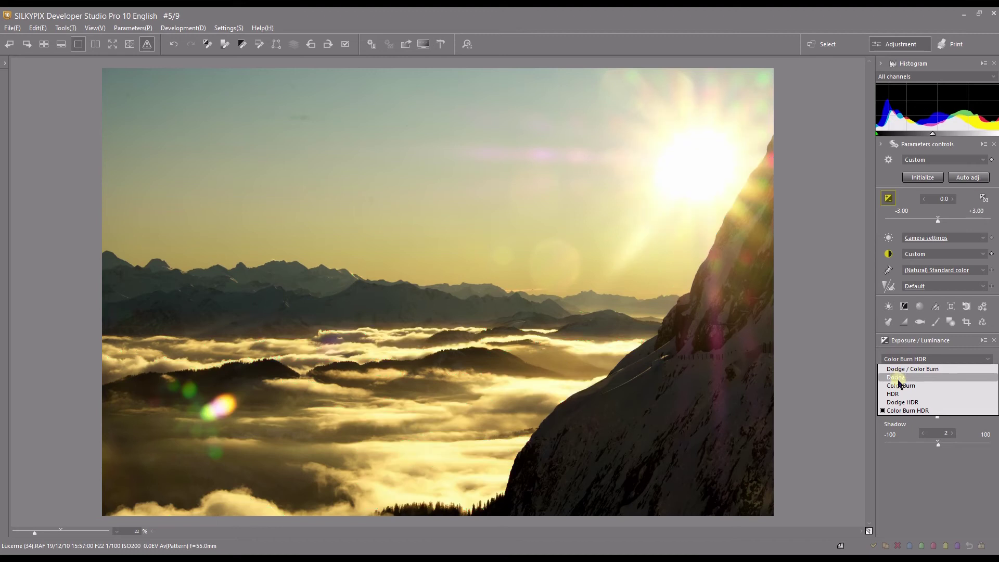
{"action": "left_click", "coordinate": [901, 386]}
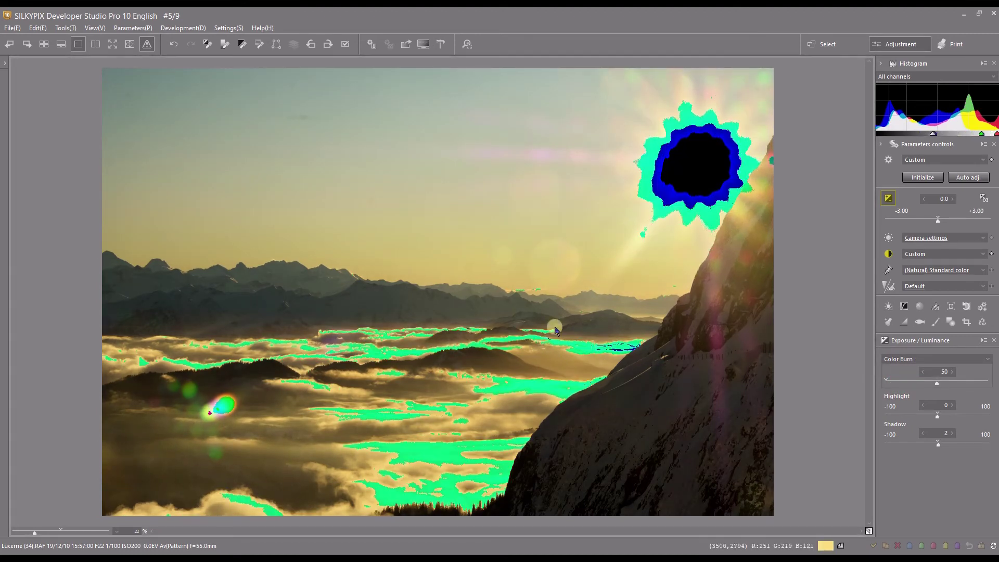
{"action": "left_click", "coordinate": [539, 371]}
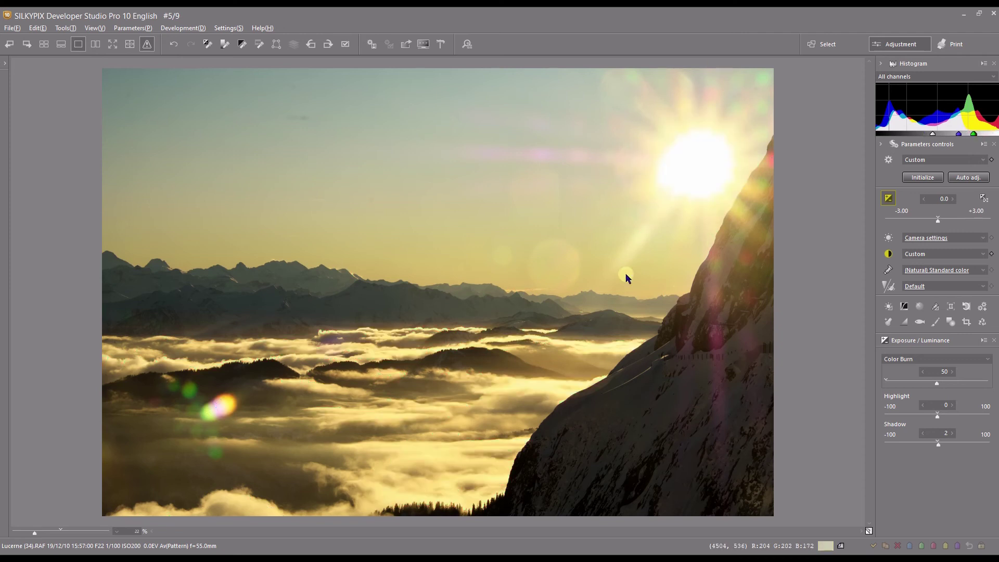
Compare Color Burn strength 0 against 50, ending at 50
{"action": "left_click", "coordinate": [886, 379]}
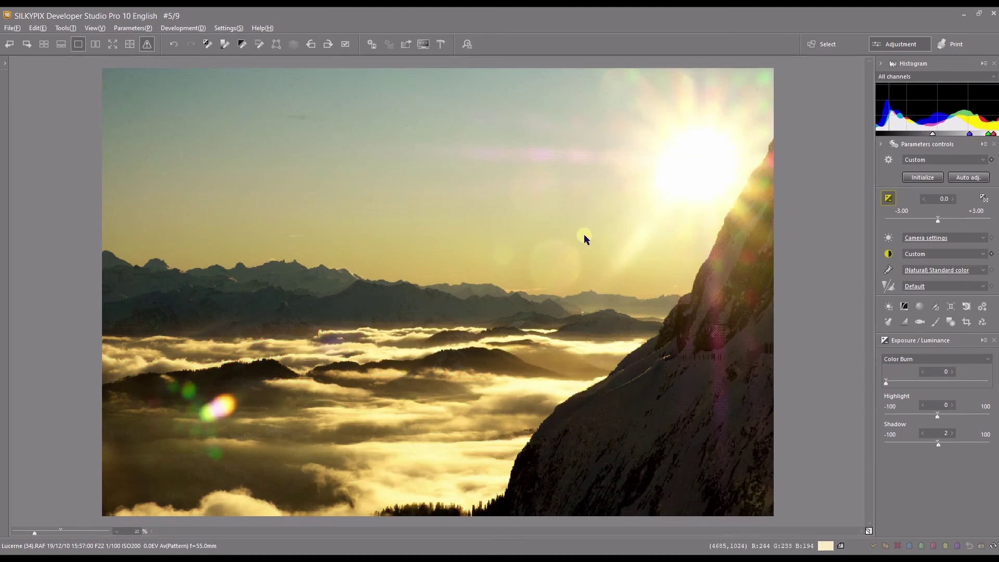
{"action": "left_click", "coordinate": [937, 381]}
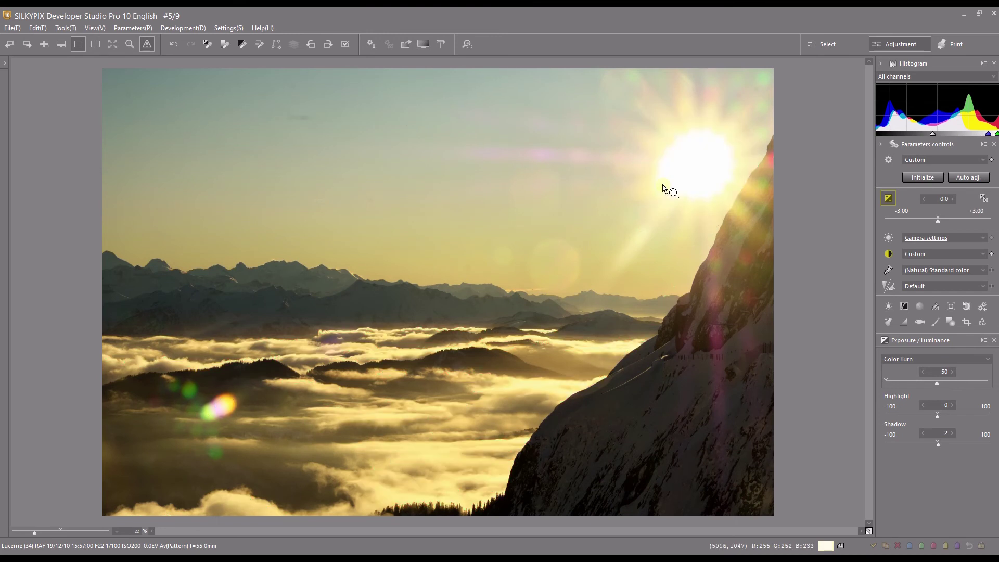
{"action": "left_click", "coordinate": [663, 186]}
{"action": "left_click", "coordinate": [887, 357]}
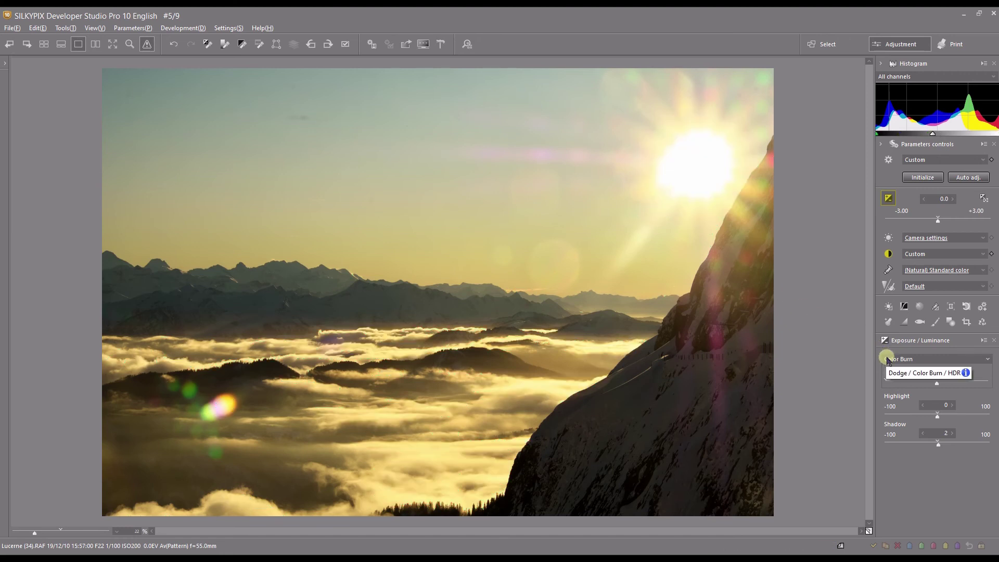
Switch the luminance mode to Color Burn HDR at strength 50
{"action": "left_click", "coordinate": [888, 359]}
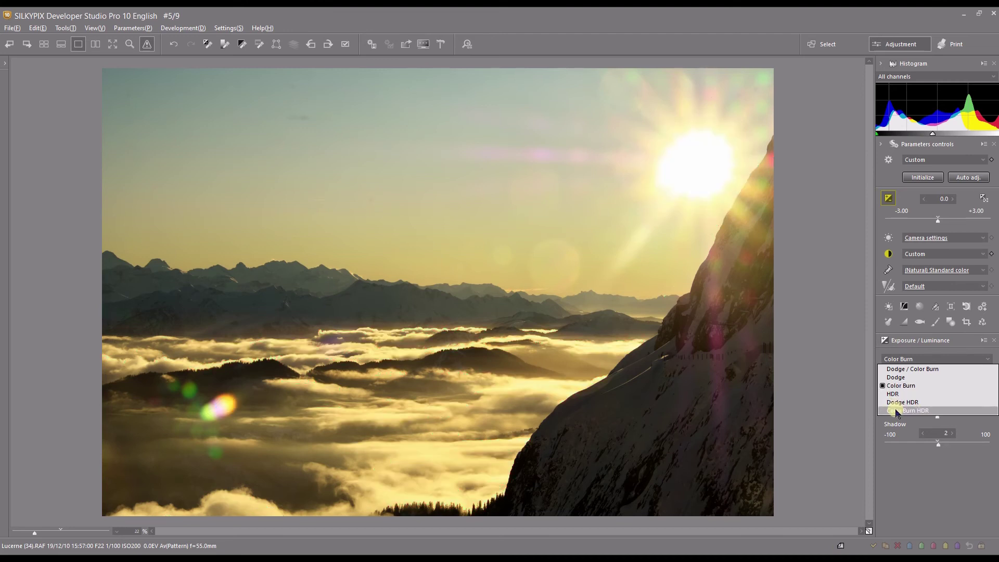
{"action": "left_click", "coordinate": [896, 411]}
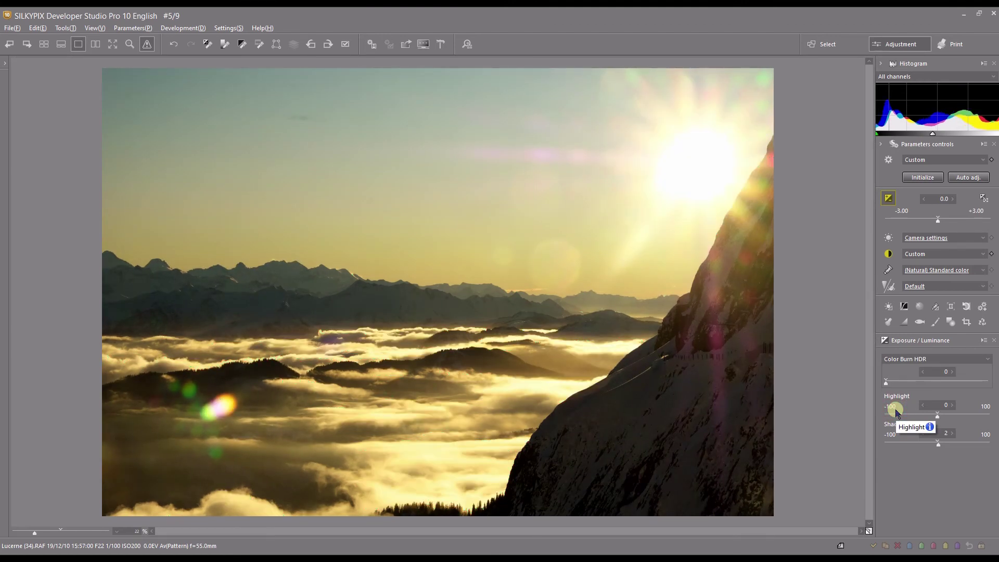
{"action": "left_click", "coordinate": [937, 382]}
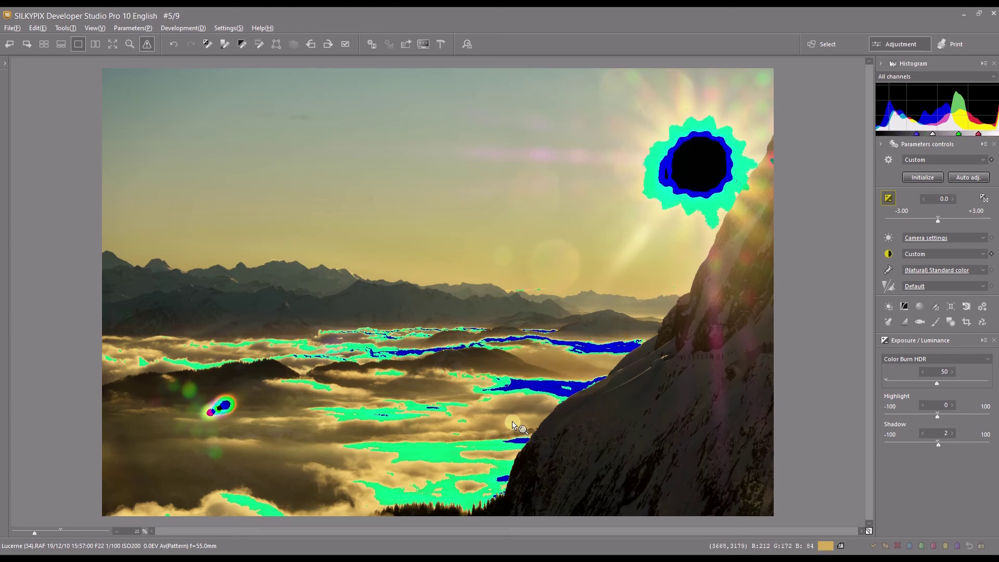
Compare plain Color Burn, then return to Color Burn HDR at strength 100
{"action": "left_click", "coordinate": [651, 383]}
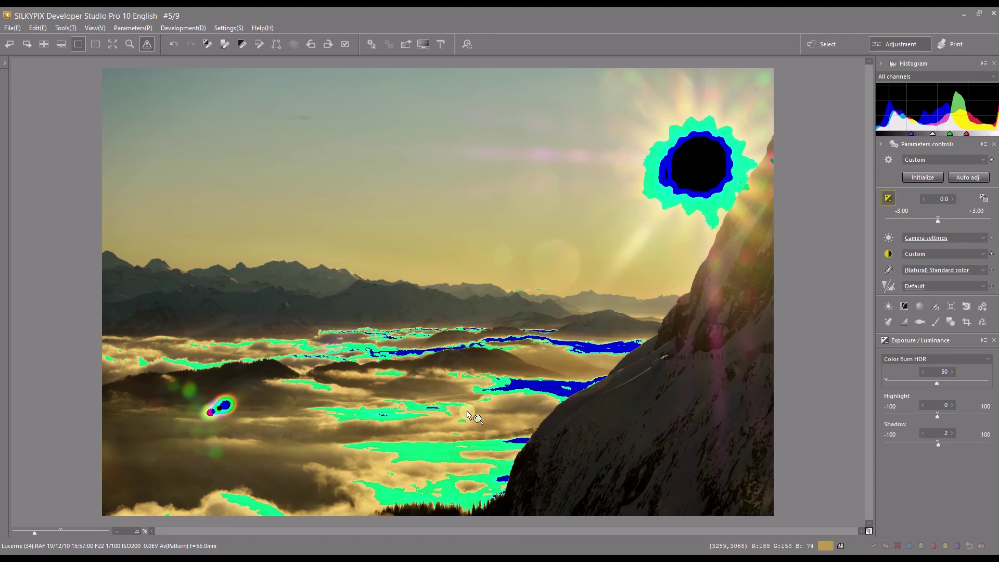
{"action": "left_click", "coordinate": [894, 359]}
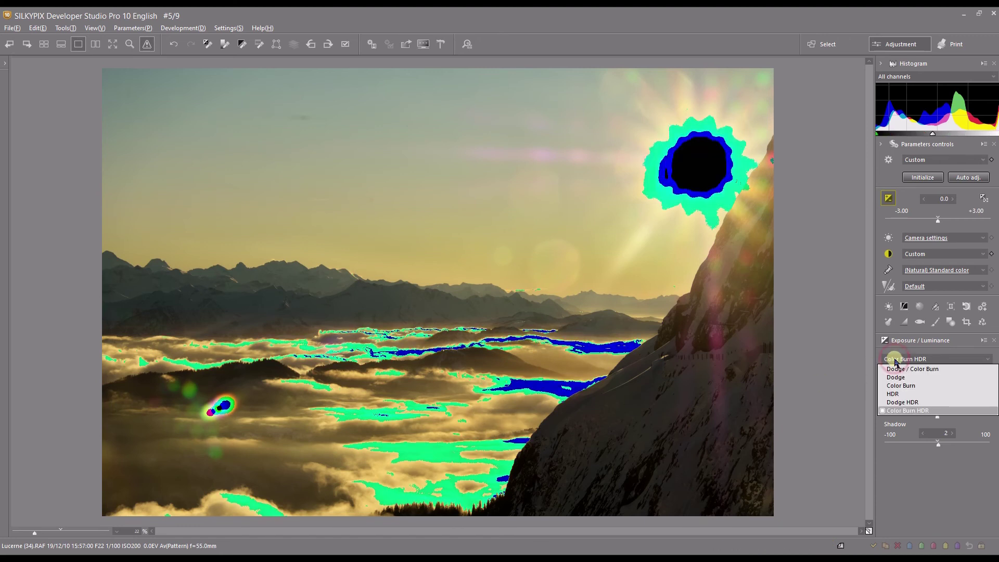
{"action": "left_click", "coordinate": [897, 386]}
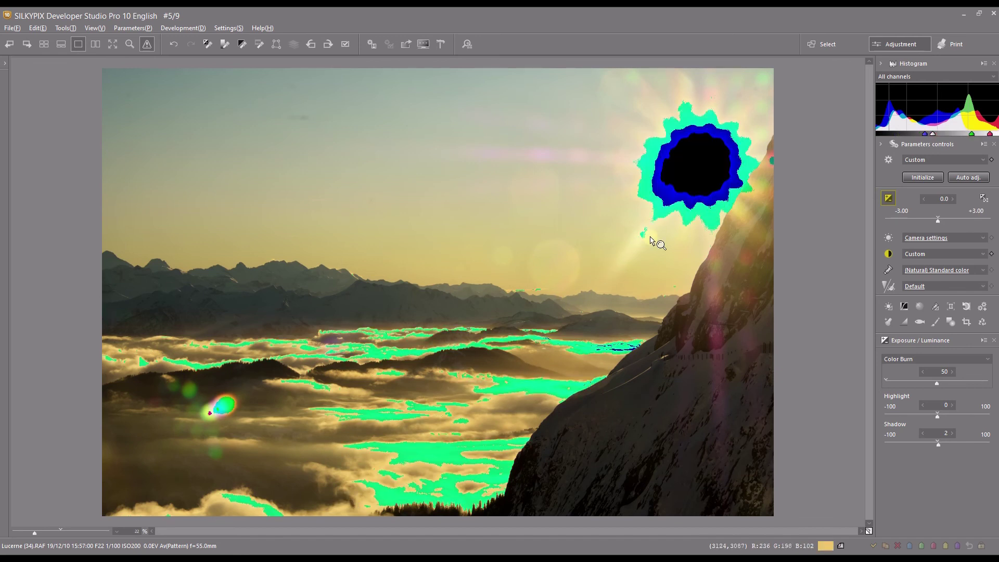
{"action": "left_click", "coordinate": [887, 359]}
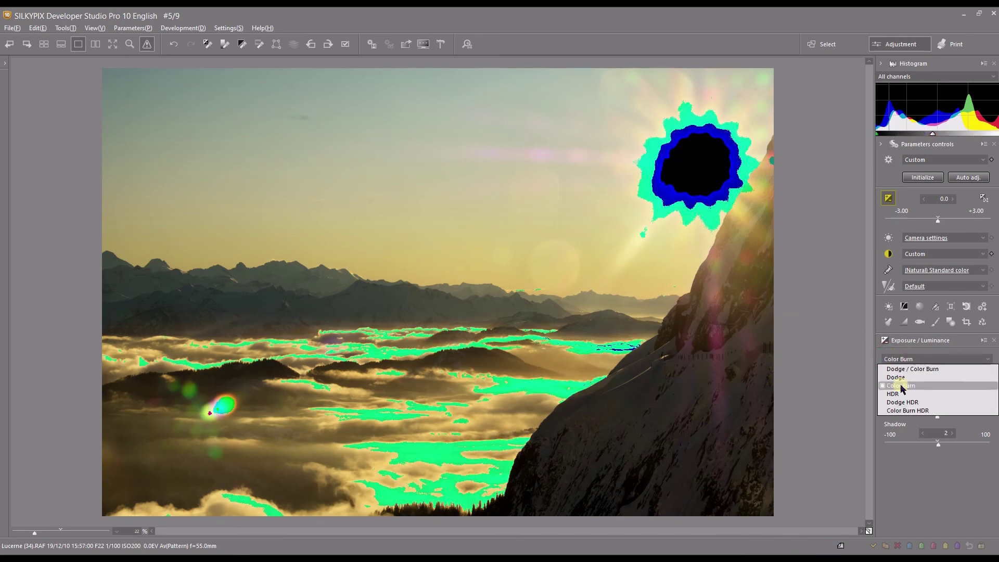
{"action": "left_click", "coordinate": [905, 409]}
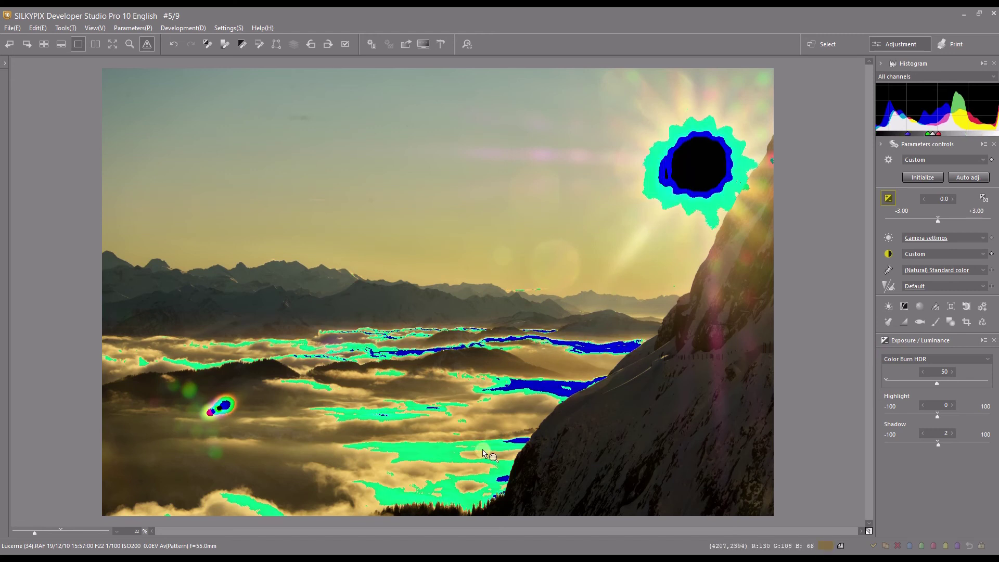
{"action": "left_click", "coordinate": [980, 383]}
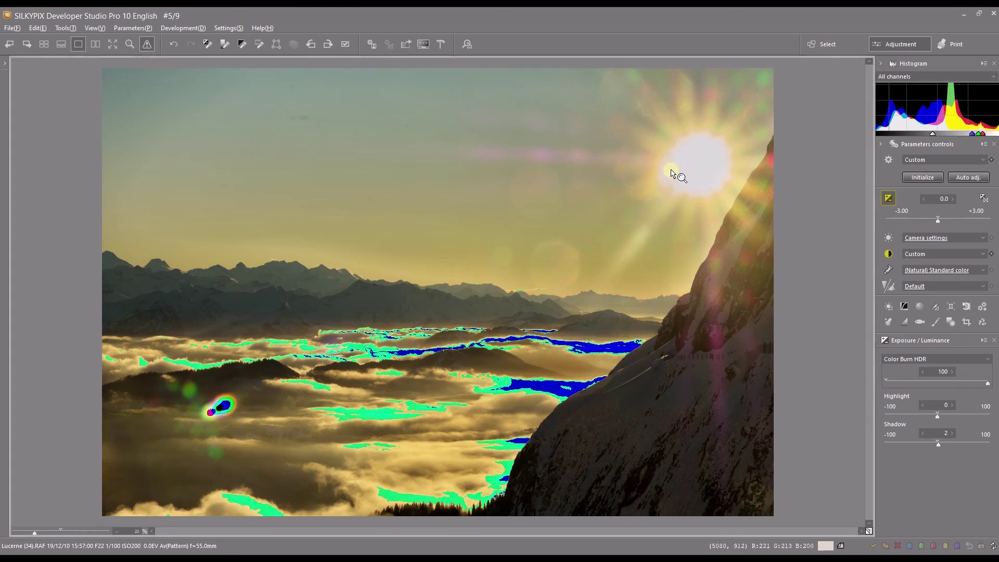
{"action": "left_click", "coordinate": [908, 359]}
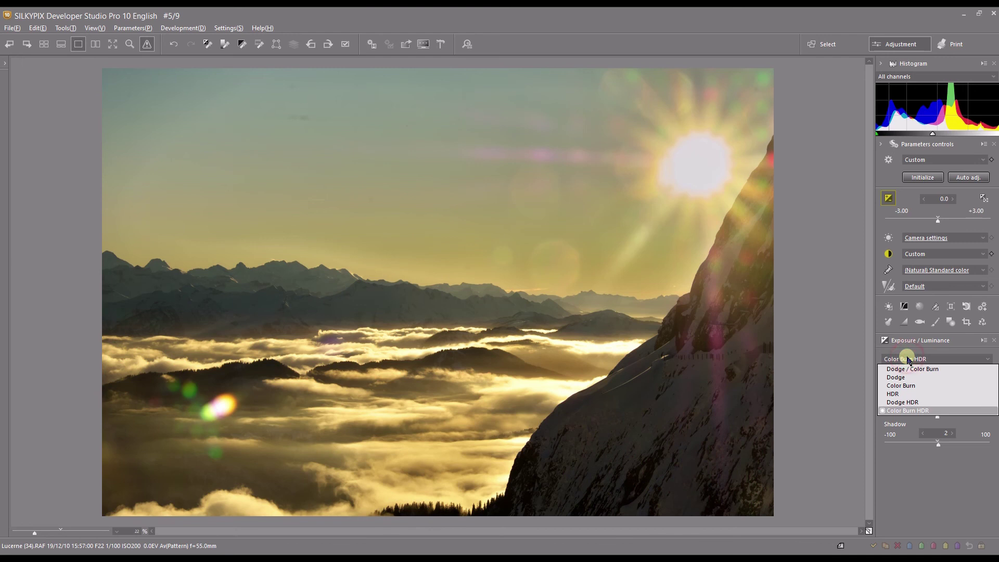
{"action": "left_click", "coordinate": [901, 386]}
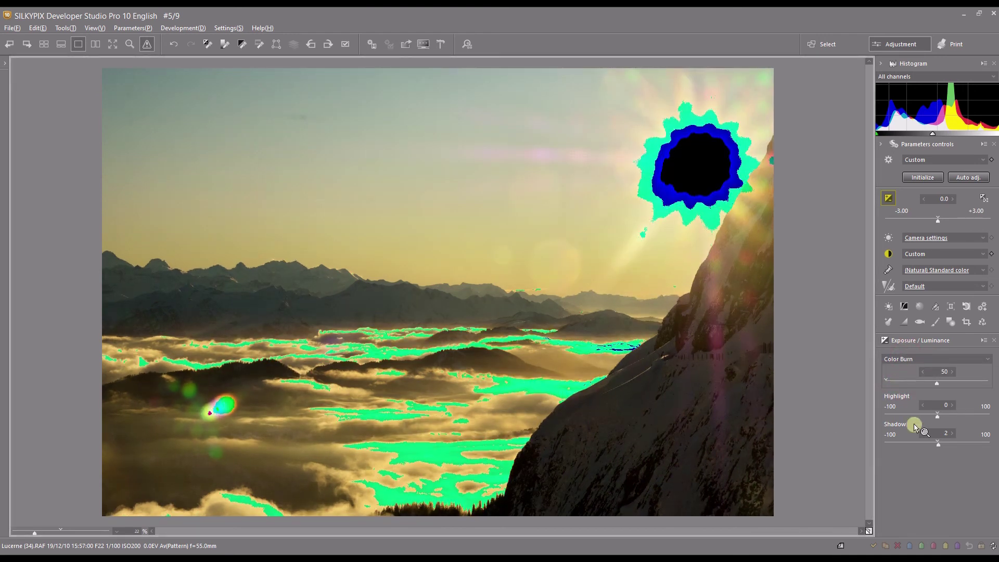
{"action": "left_click", "coordinate": [987, 383]}
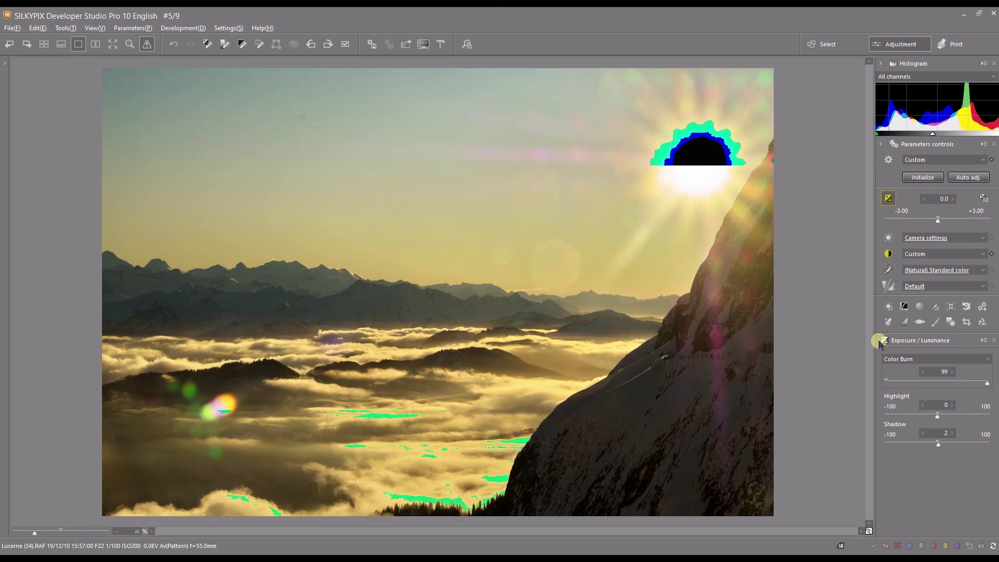
{"action": "left_click", "coordinate": [903, 359]}
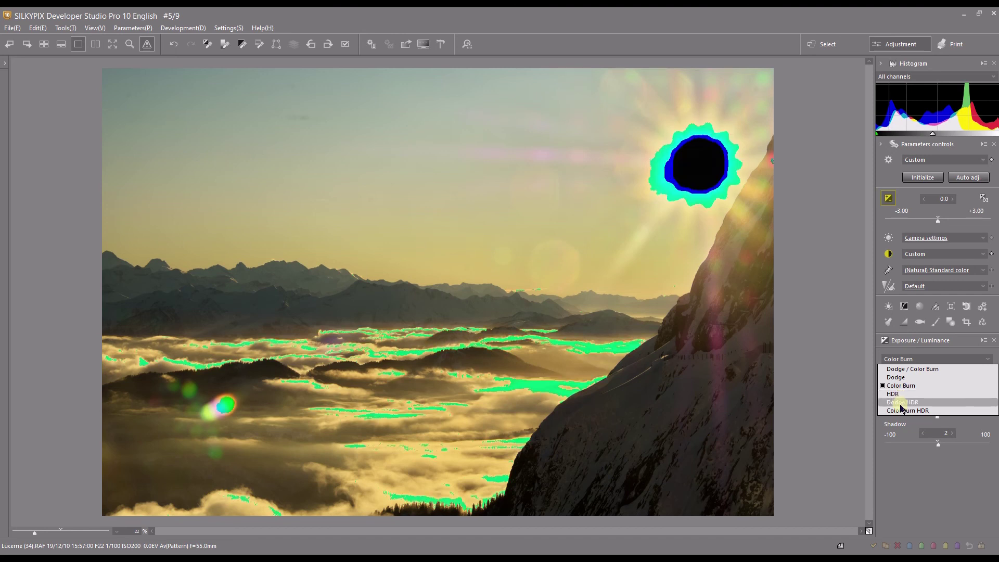
{"action": "left_click", "coordinate": [903, 411]}
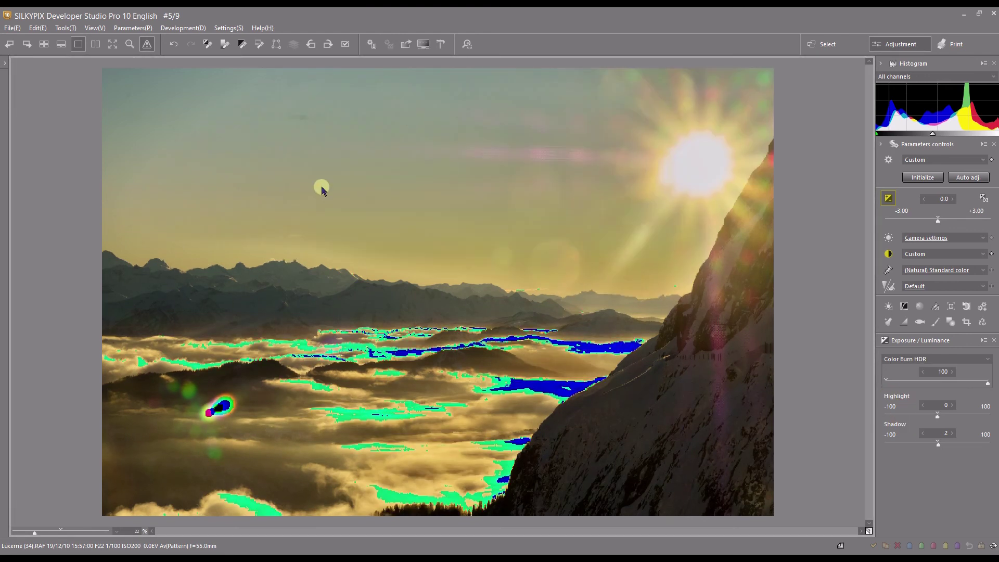
Turn off the clipping warning overlay and display the Dodge, Color Burn and HDR luminance modes
{"action": "left_click", "coordinate": [146, 45]}
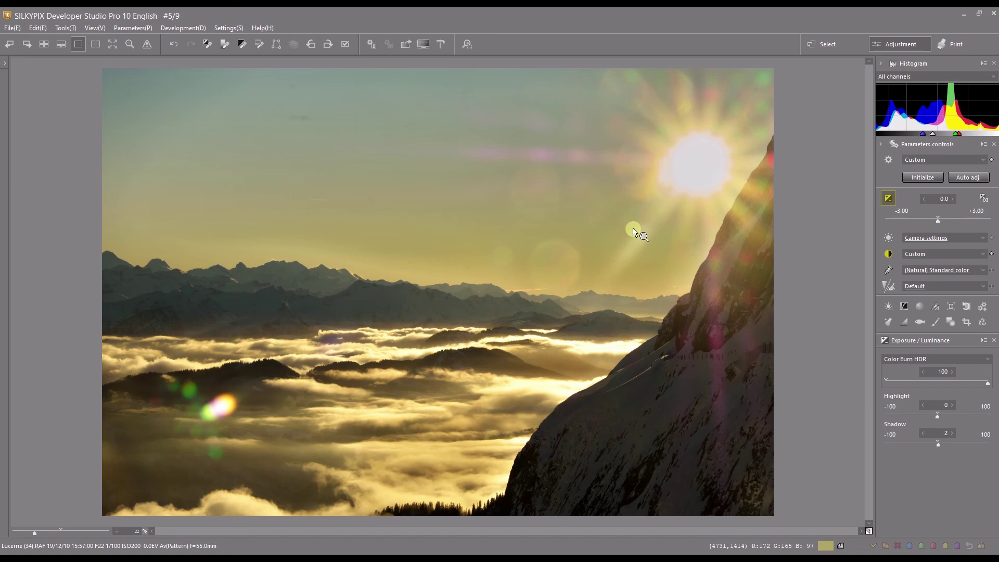
{"action": "left_click", "coordinate": [900, 359]}
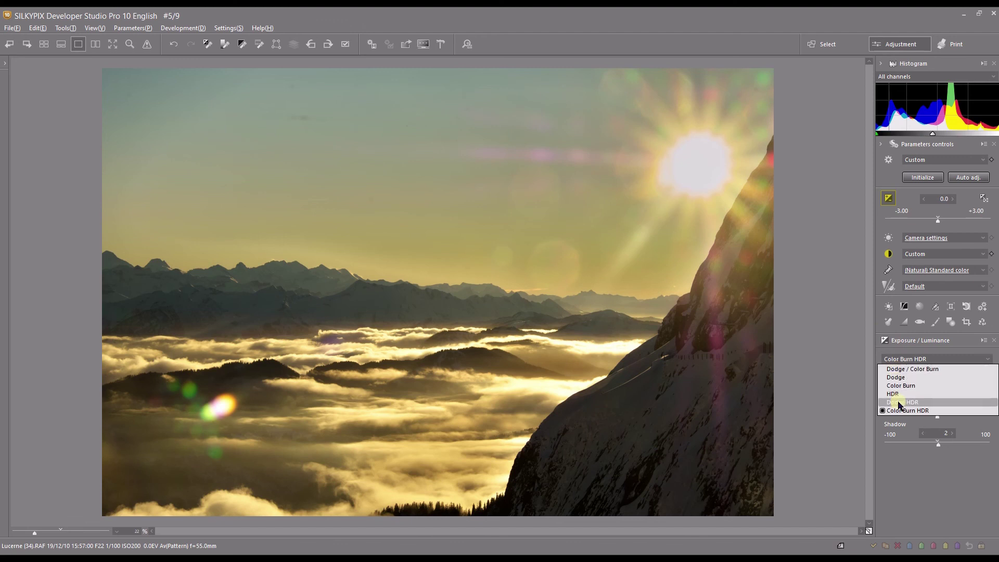